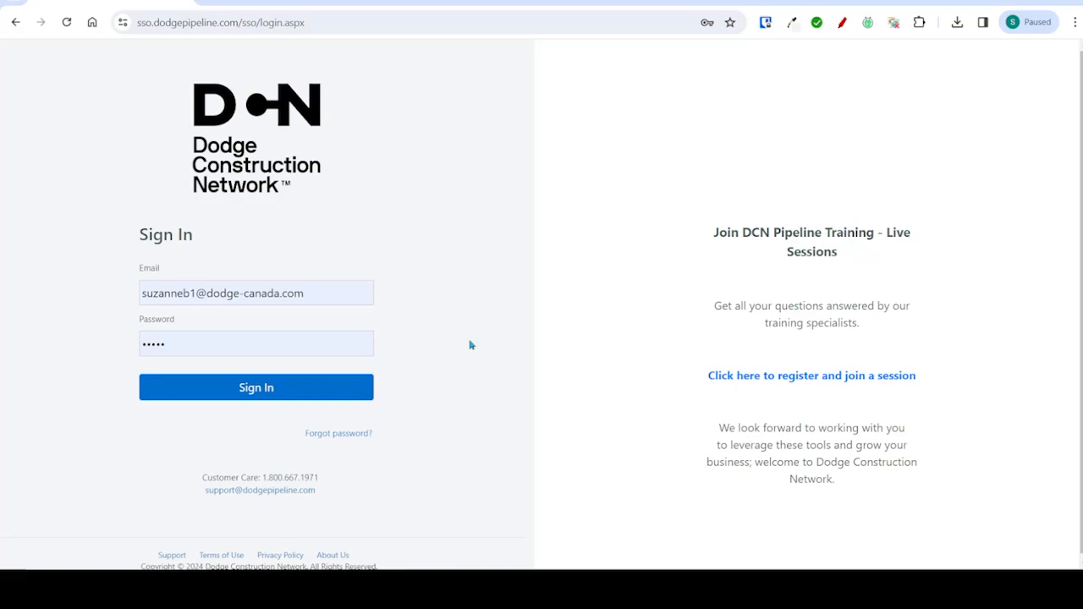
# - Sign in with the prefilled credentials and open the advanced project search
pyautogui.click(312, 386)
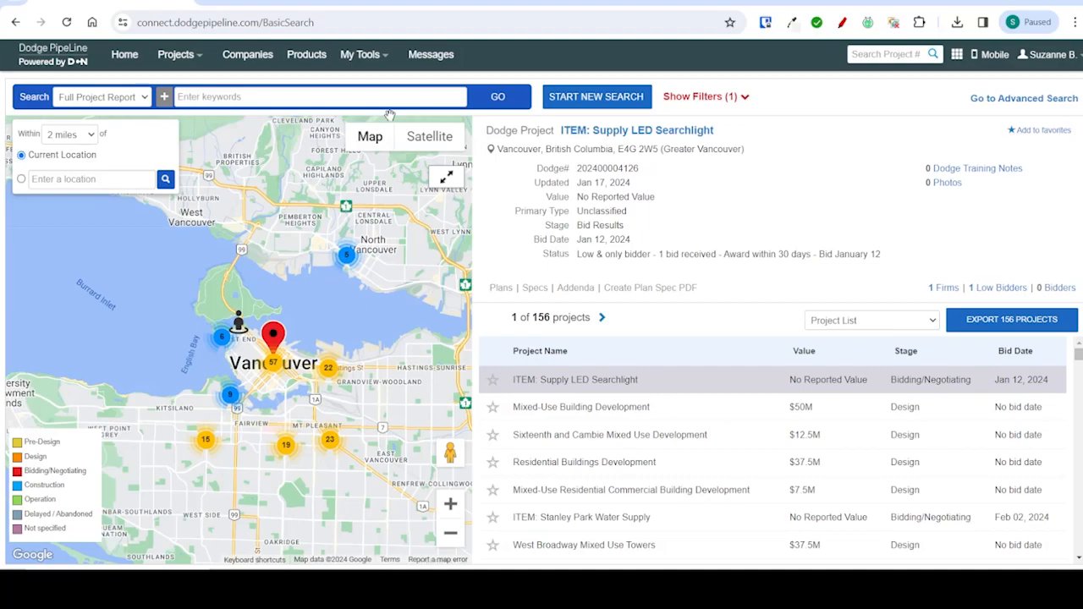
pyautogui.moveTo(179, 56)
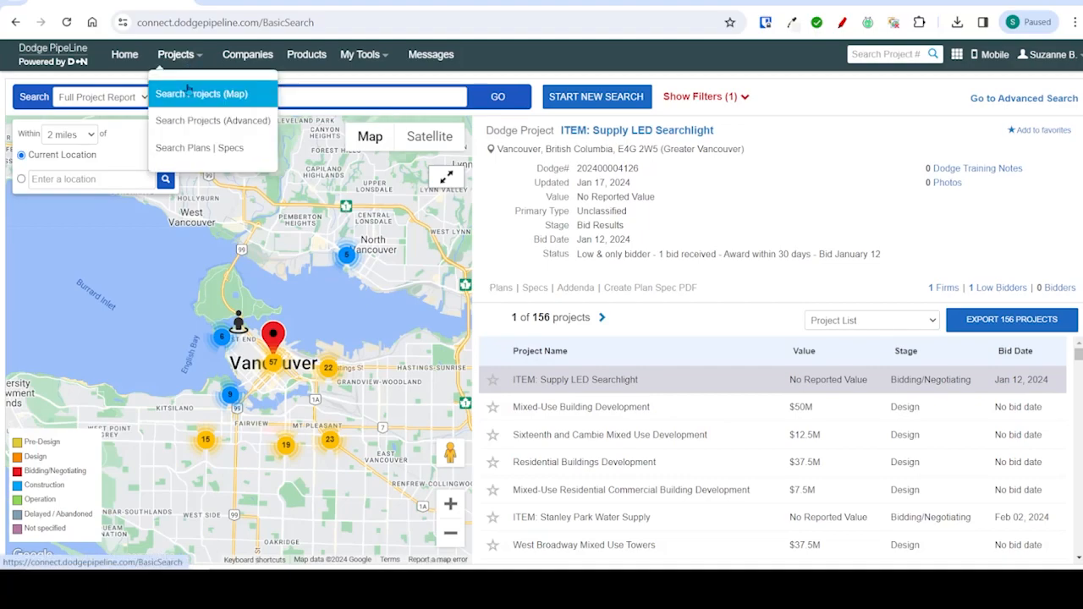
pyautogui.click(187, 123)
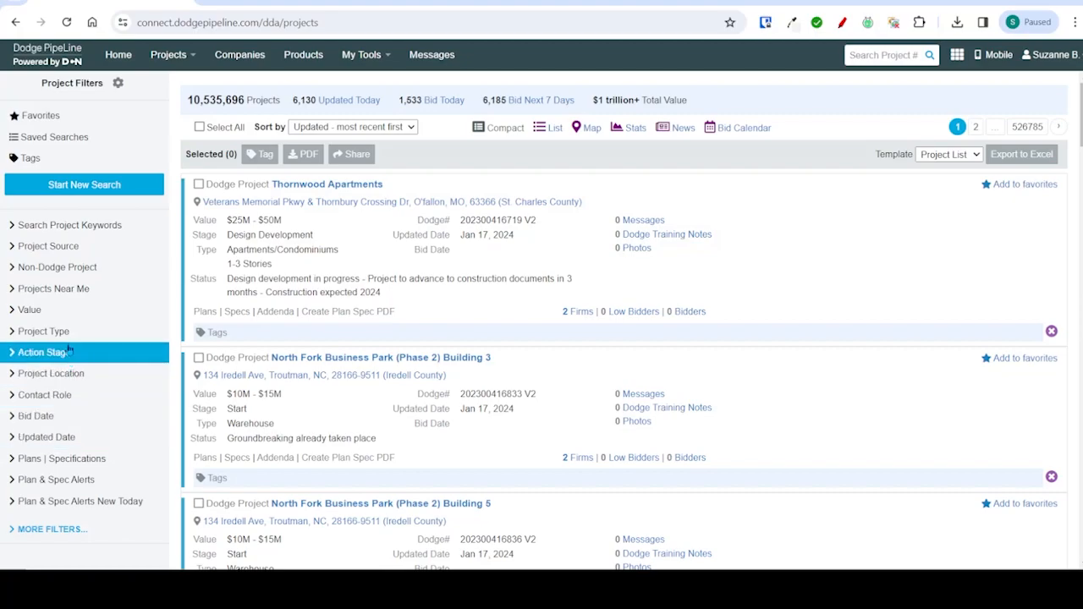
# - Filter the projects by value with a minimum of $500K
pyautogui.click(75, 316)
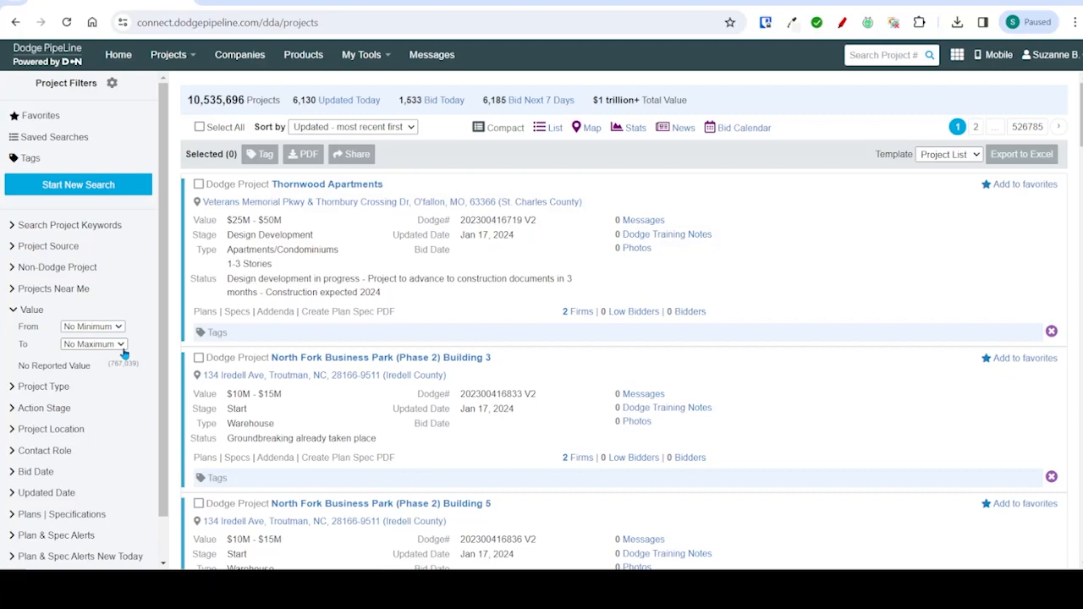
pyautogui.click(117, 326)
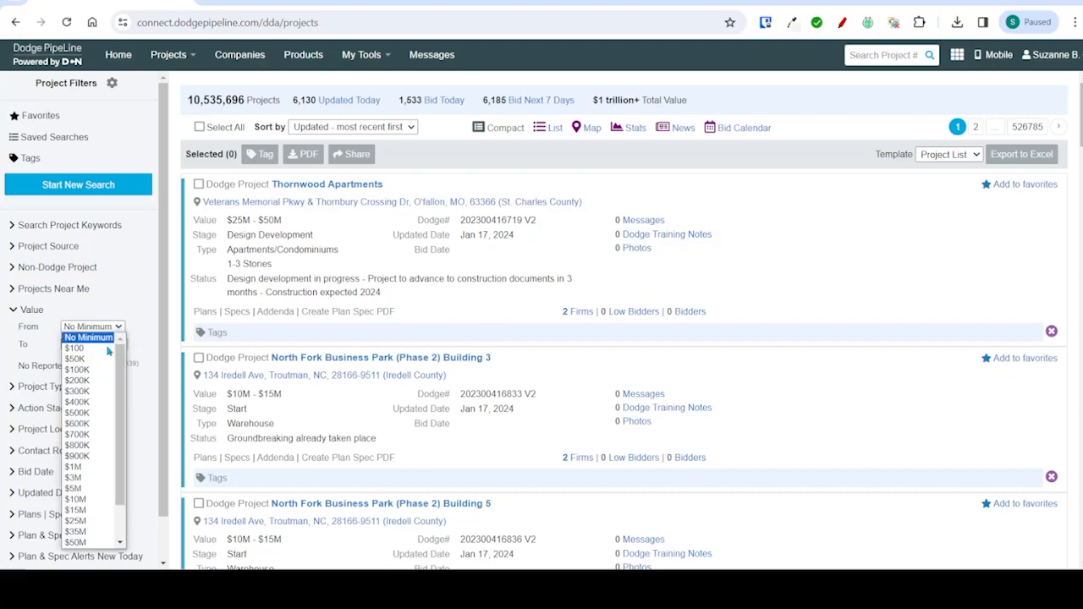
pyautogui.click(97, 415)
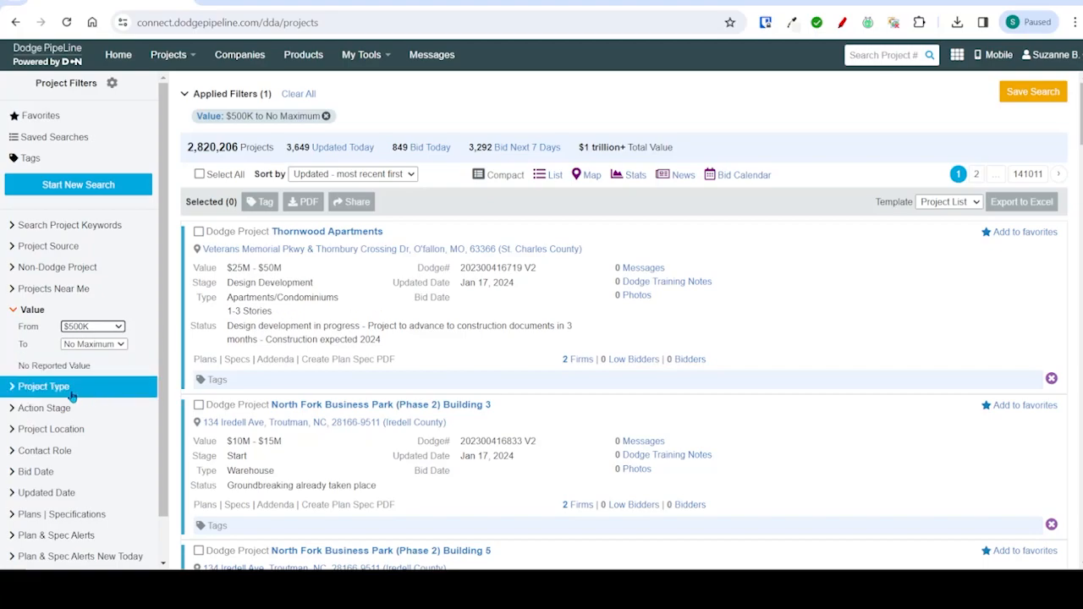
# - Filter by project type to the General Building categories Commercial, Leisure, Medical, Multi-Residential and Public
pyautogui.click(129, 388)
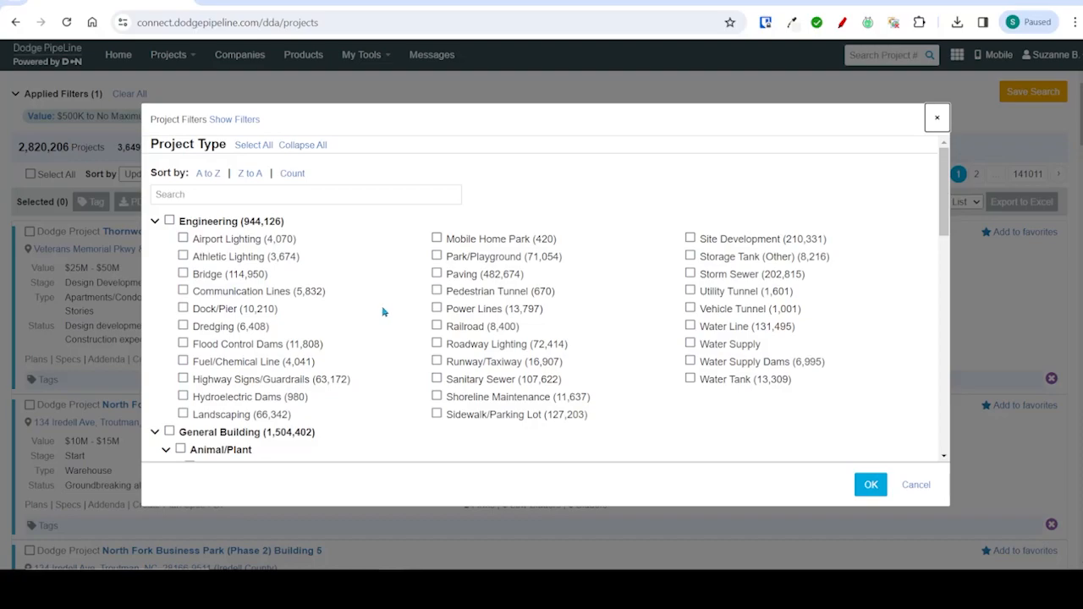
pyautogui.scroll(-3, 382, 313)
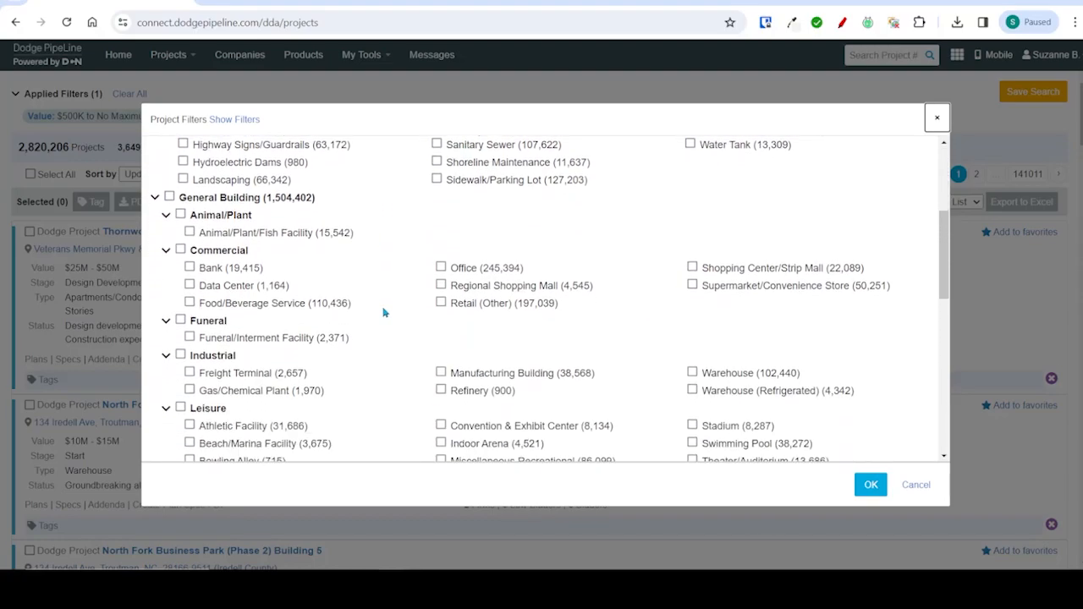
pyautogui.scroll(-1, 385, 313)
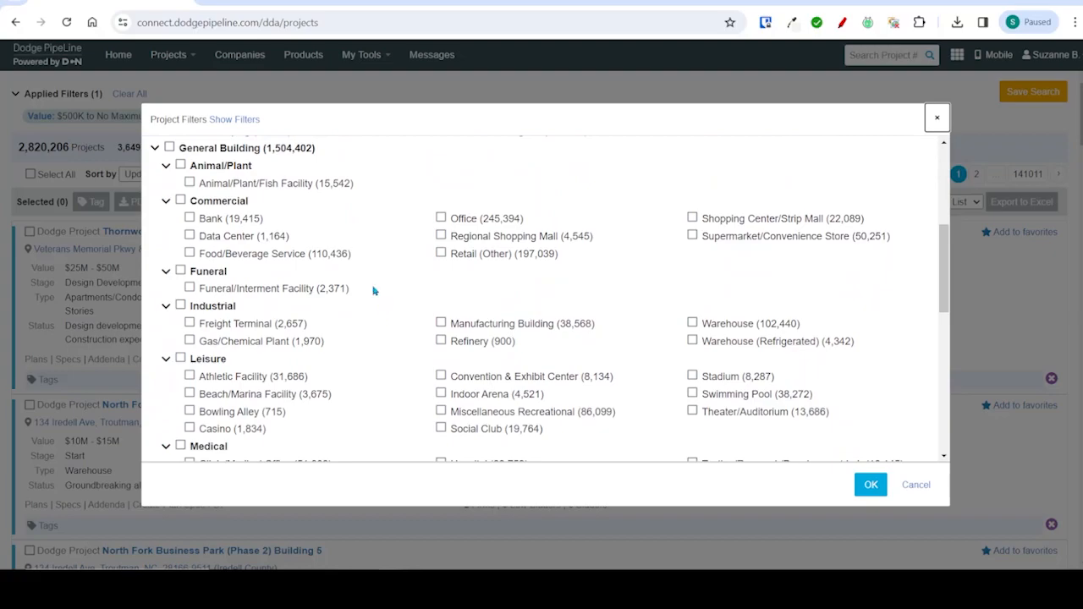
pyautogui.click(225, 203)
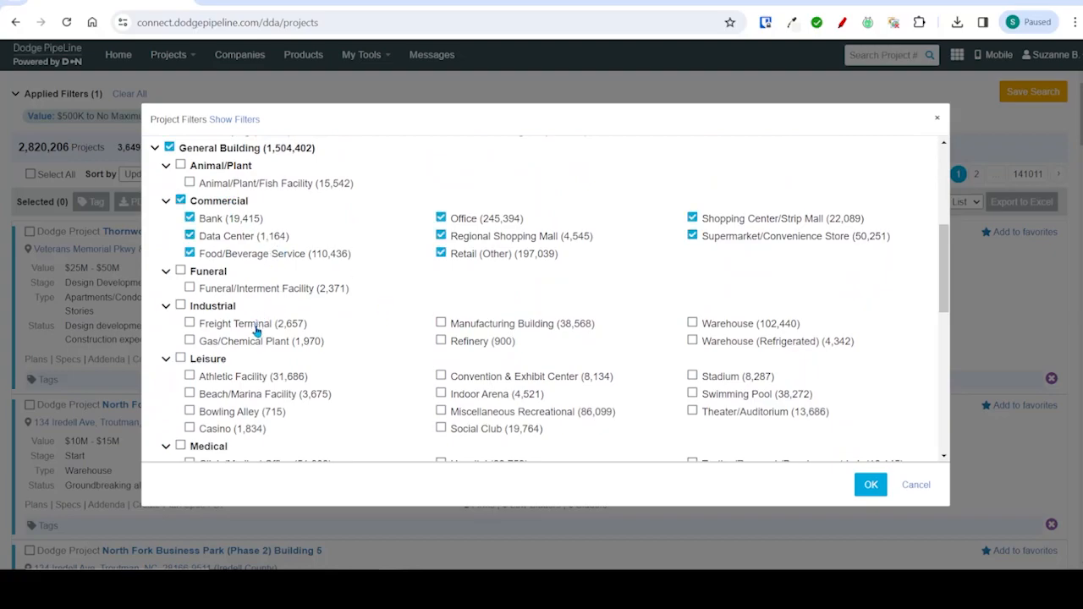
pyautogui.click(216, 360)
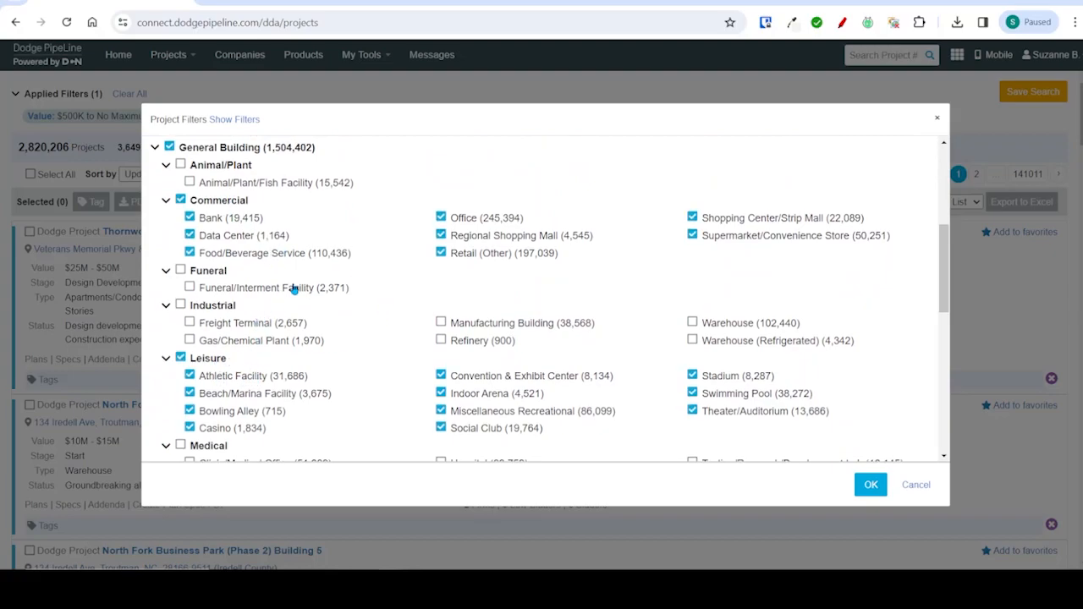
pyautogui.scroll(-2, 271, 313)
pyautogui.click(224, 329)
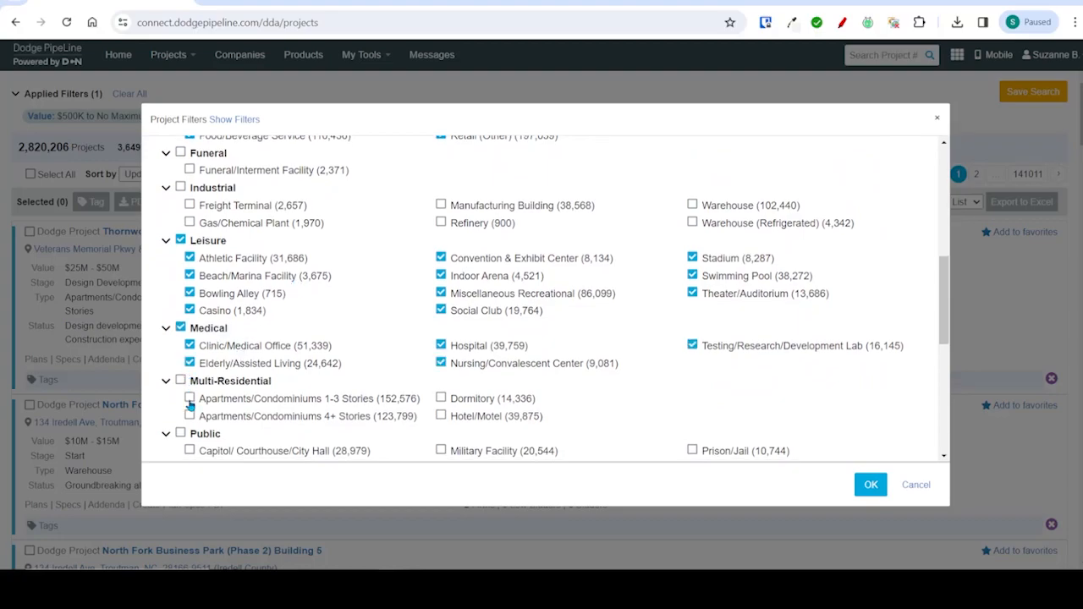
pyautogui.click(211, 382)
pyautogui.click(209, 435)
pyautogui.scroll(-3, 300, 357)
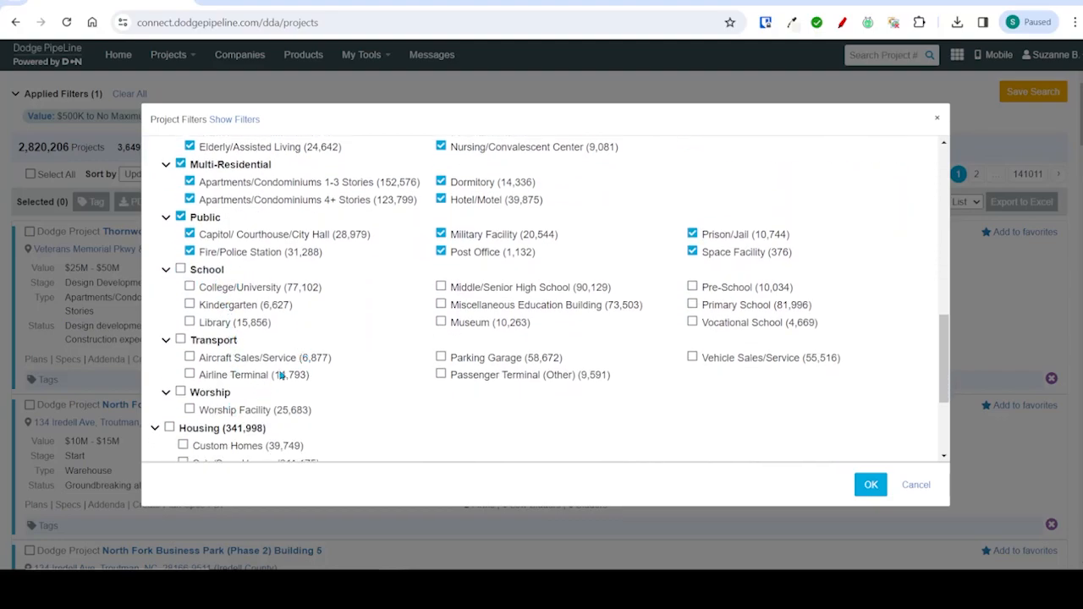
pyautogui.scroll(-2, 290, 358)
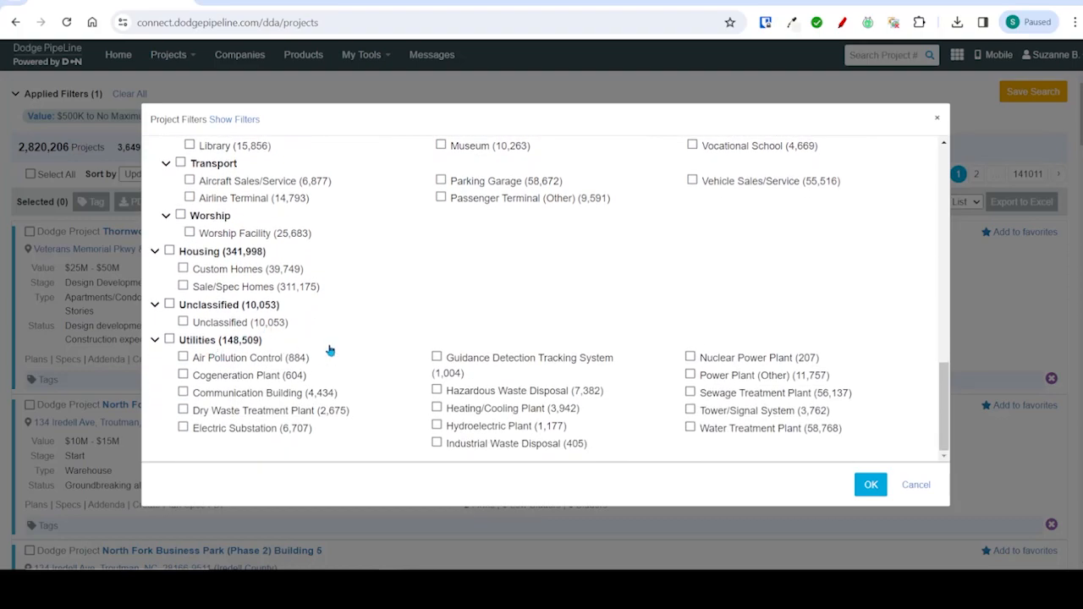
pyautogui.click(872, 485)
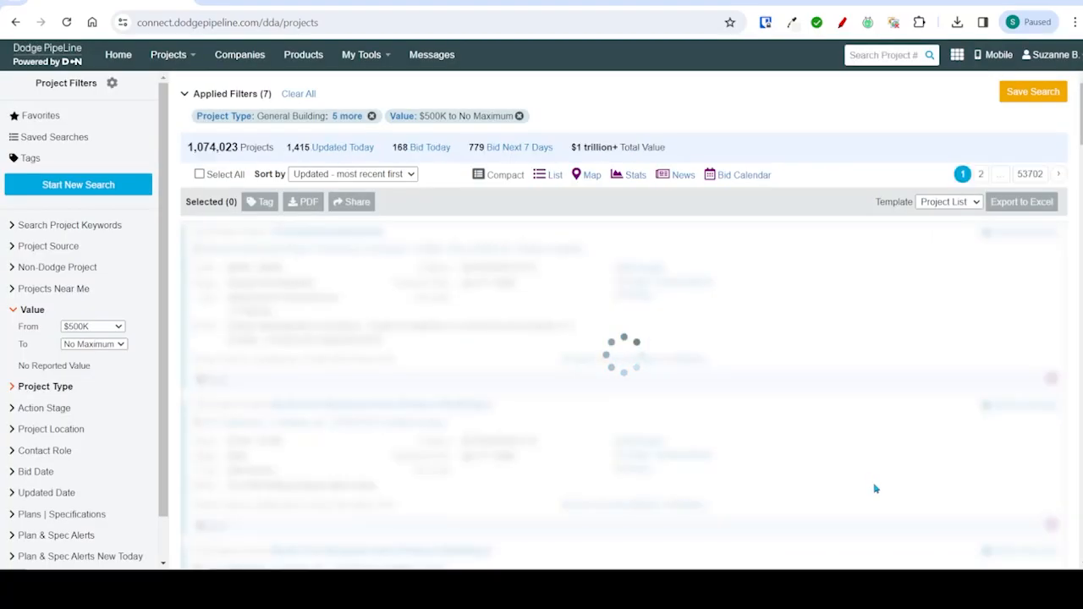
# - Limit the project location to the state of California and review its county options
pyautogui.click(69, 412)
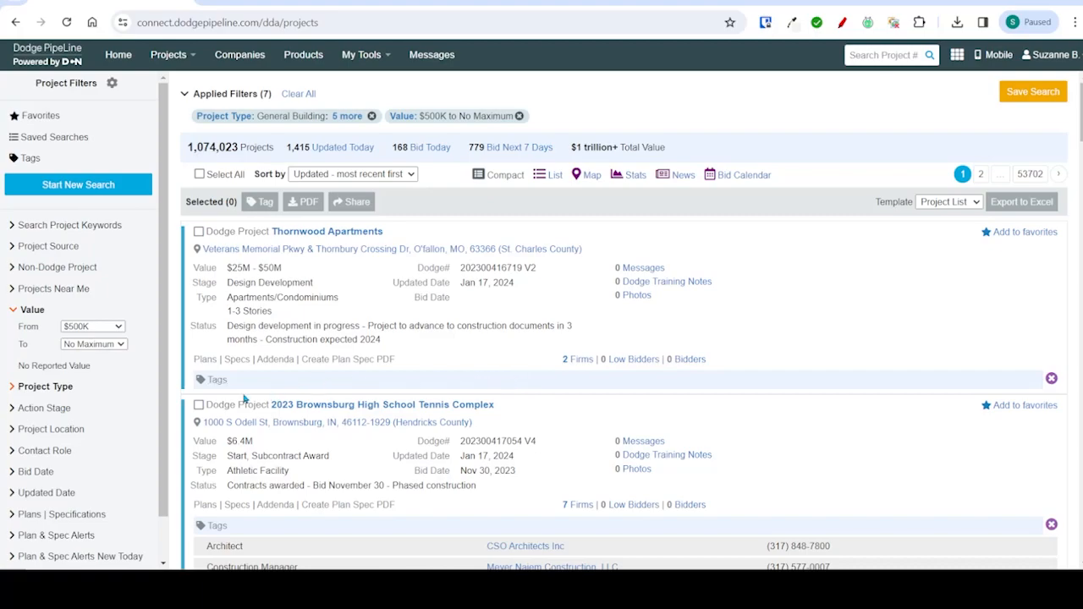
pyautogui.click(84, 429)
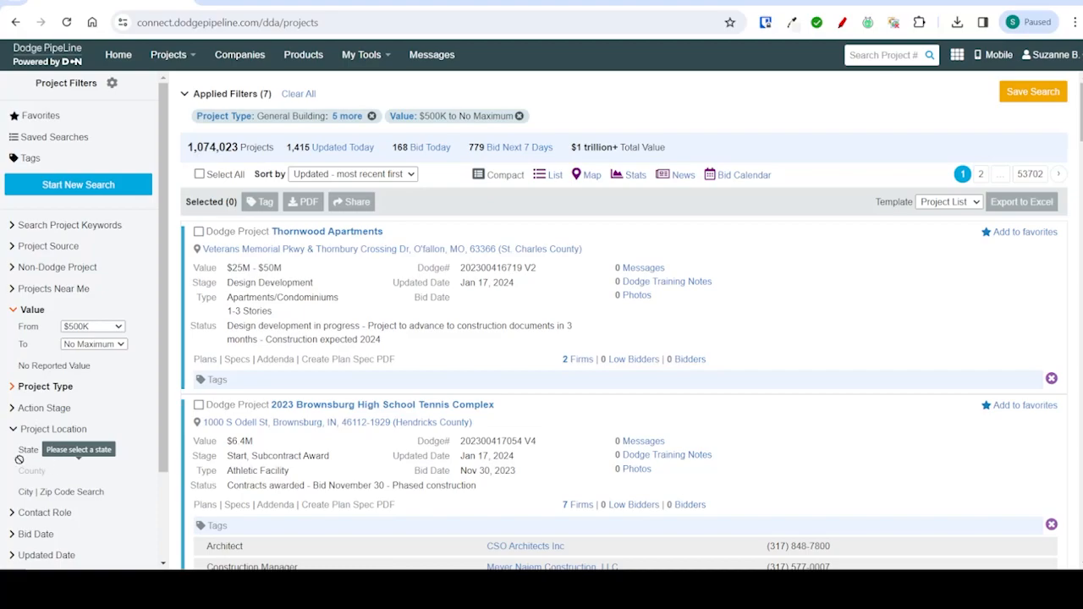
pyautogui.click(28, 452)
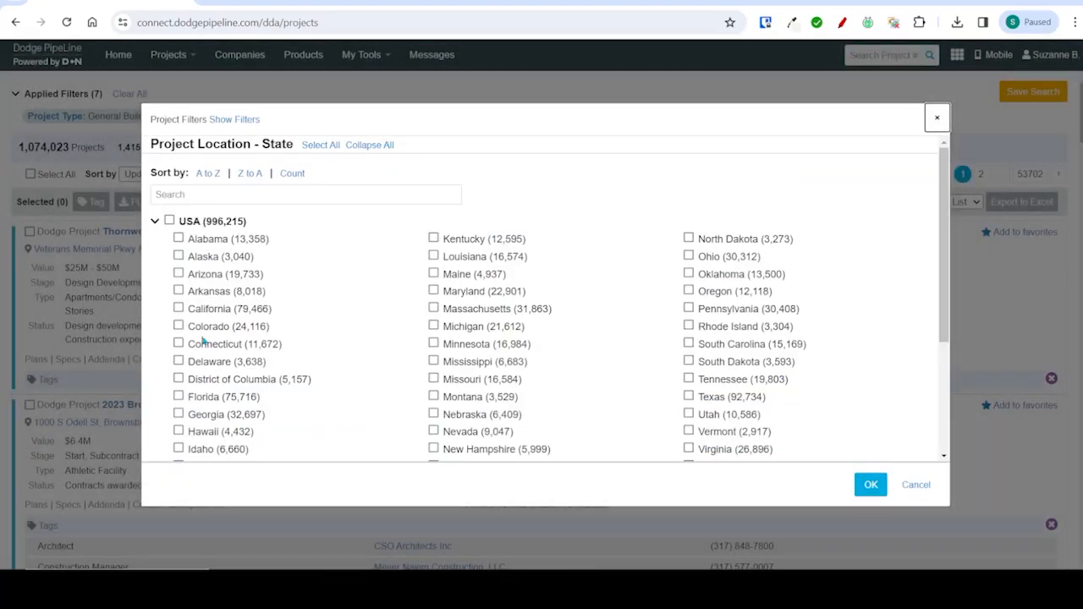
pyautogui.click(221, 309)
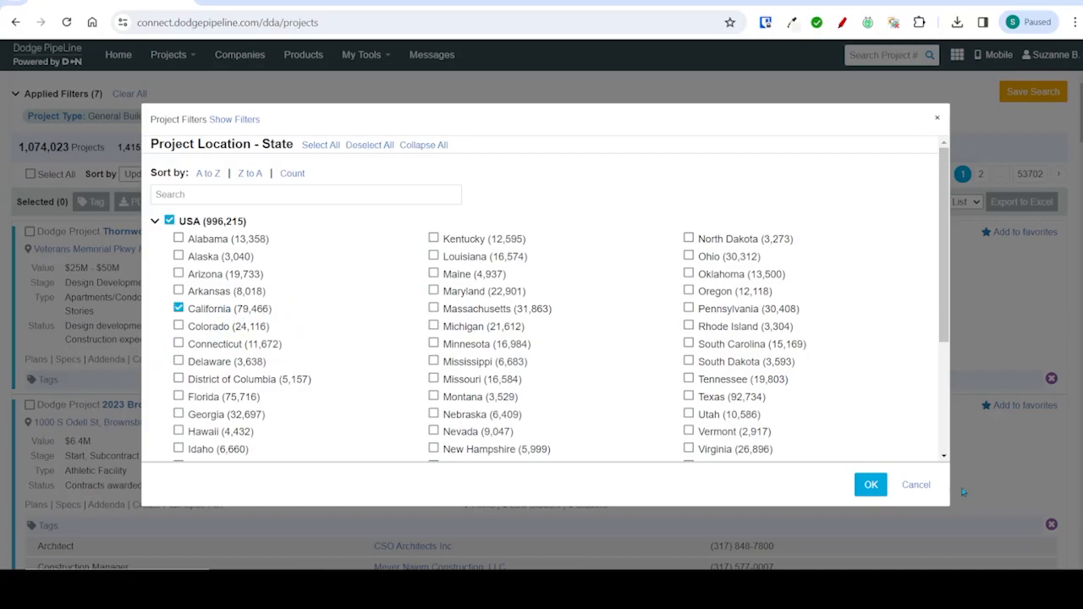
pyautogui.click(870, 484)
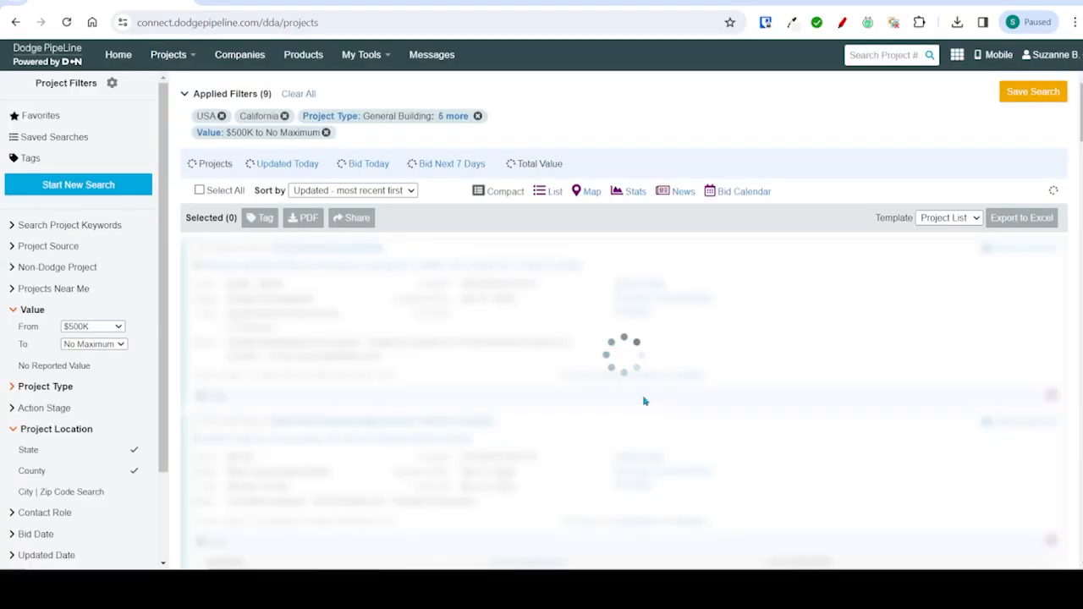
pyautogui.click(50, 470)
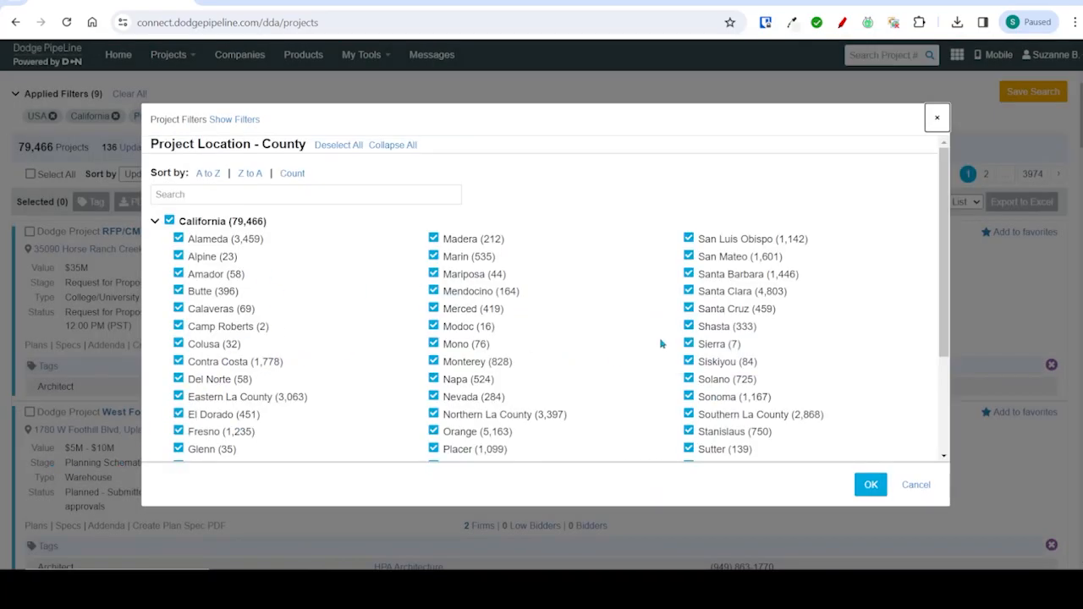
pyautogui.click(911, 484)
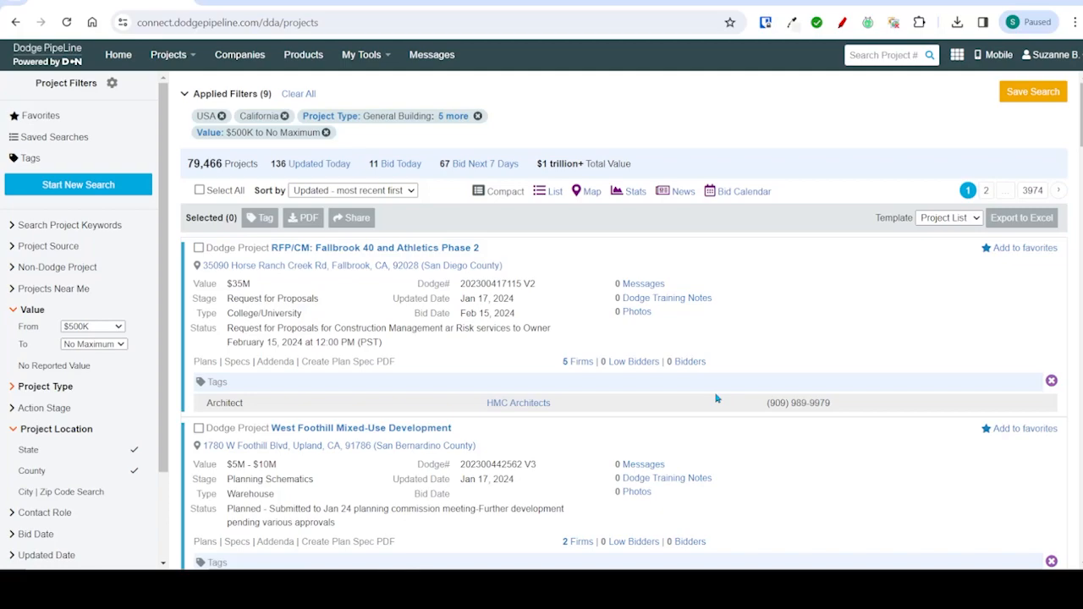
# - Filter the projects to bid dates in the next 90 days and updated dates in the last 7 days
pyautogui.scroll(-2, 120, 395)
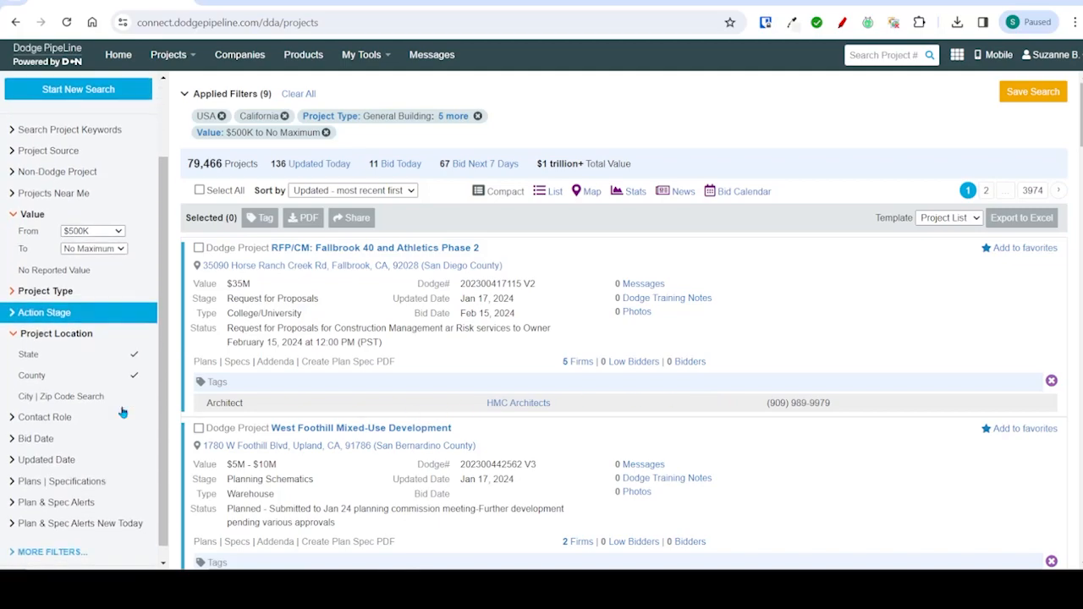
pyautogui.click(104, 424)
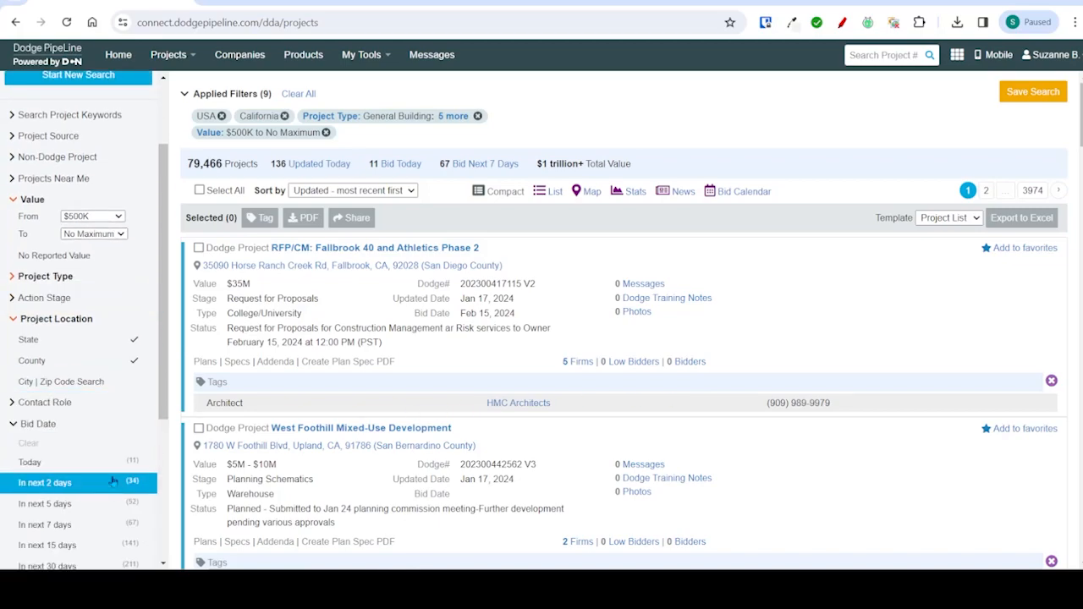
pyautogui.scroll(-1, 115, 459)
pyautogui.scroll(-3, 116, 460)
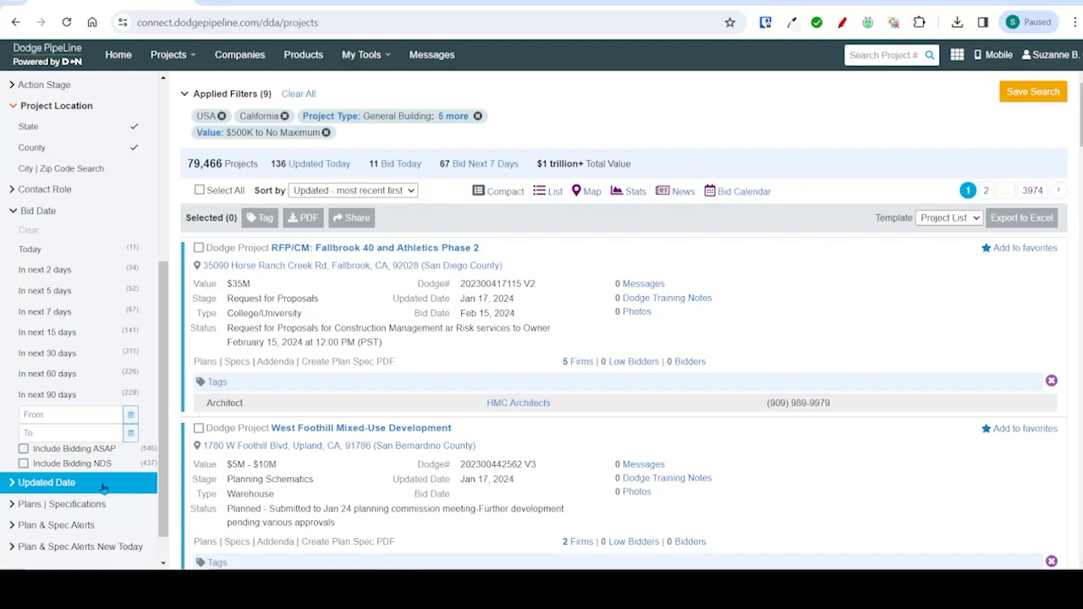
pyautogui.click(88, 403)
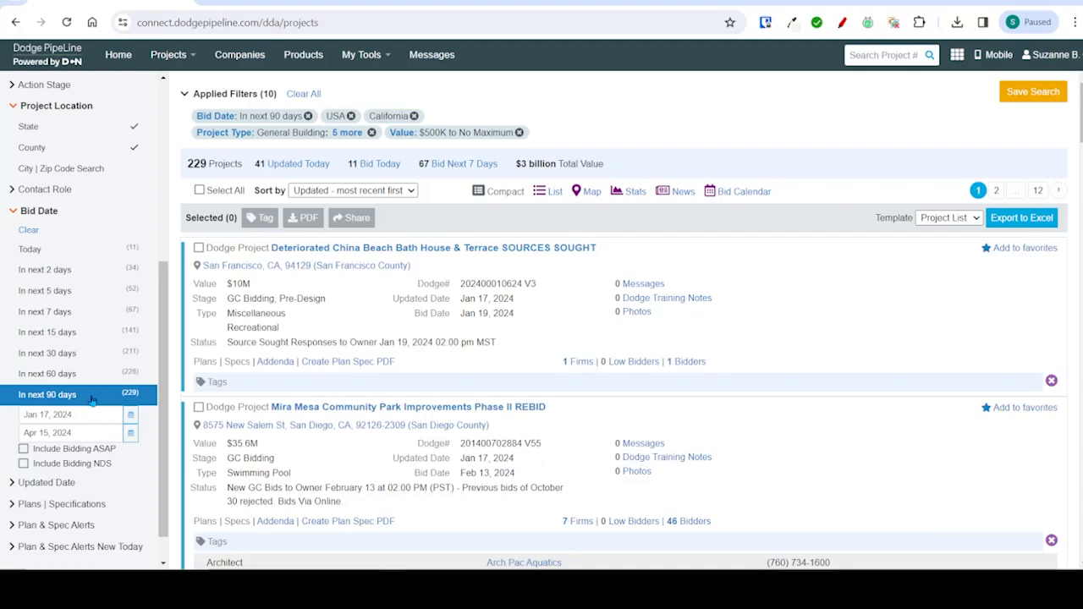
pyautogui.click(67, 484)
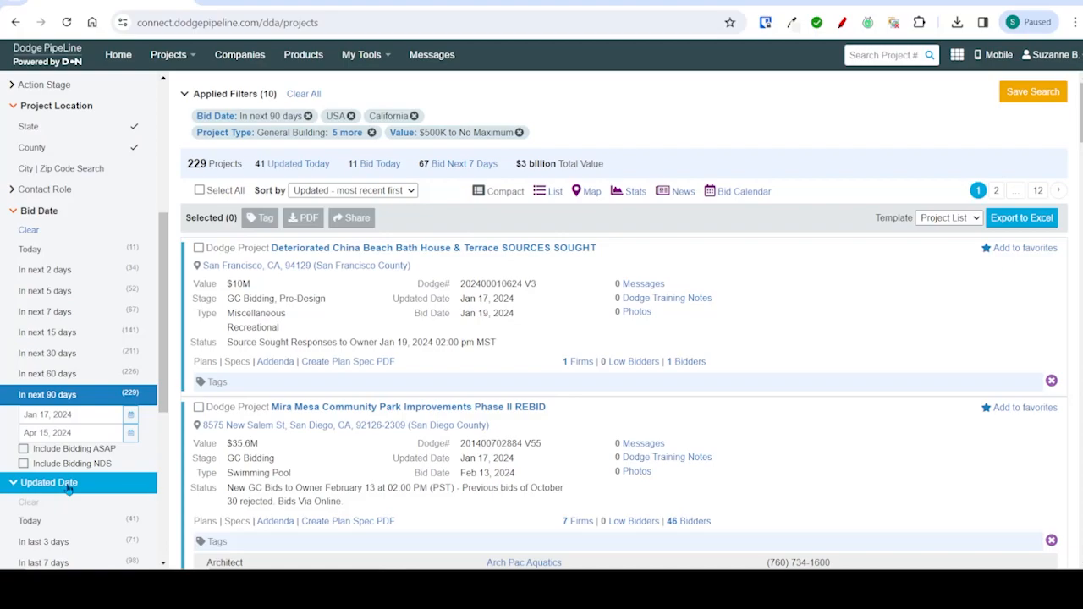
pyautogui.click(82, 561)
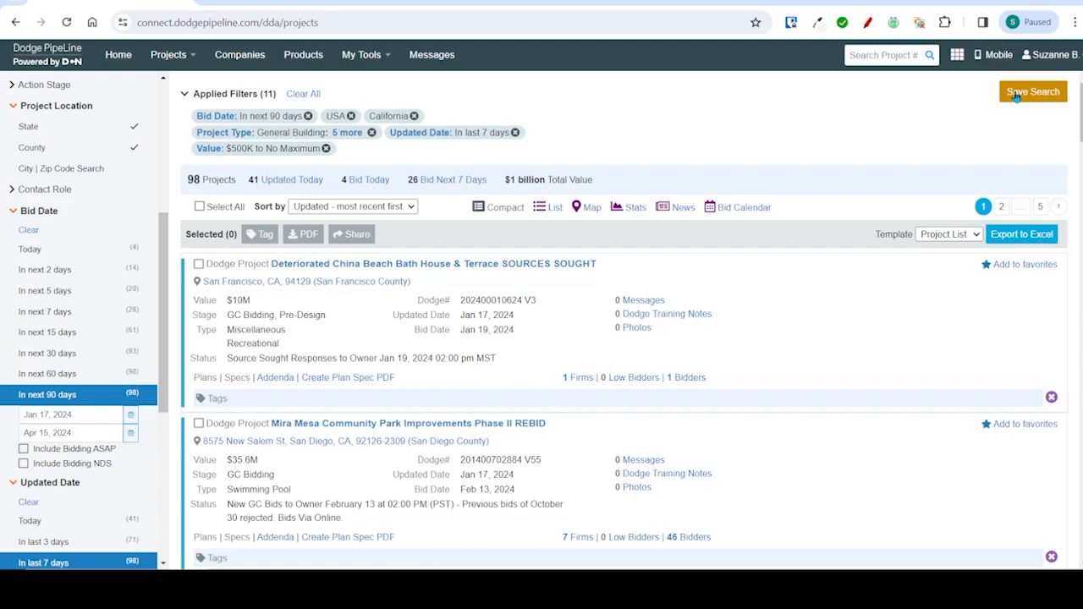
# - Save the search as "CA Bidding in 90" with a schedule of every Thursday and the Project List export template
pyautogui.click(1015, 95)
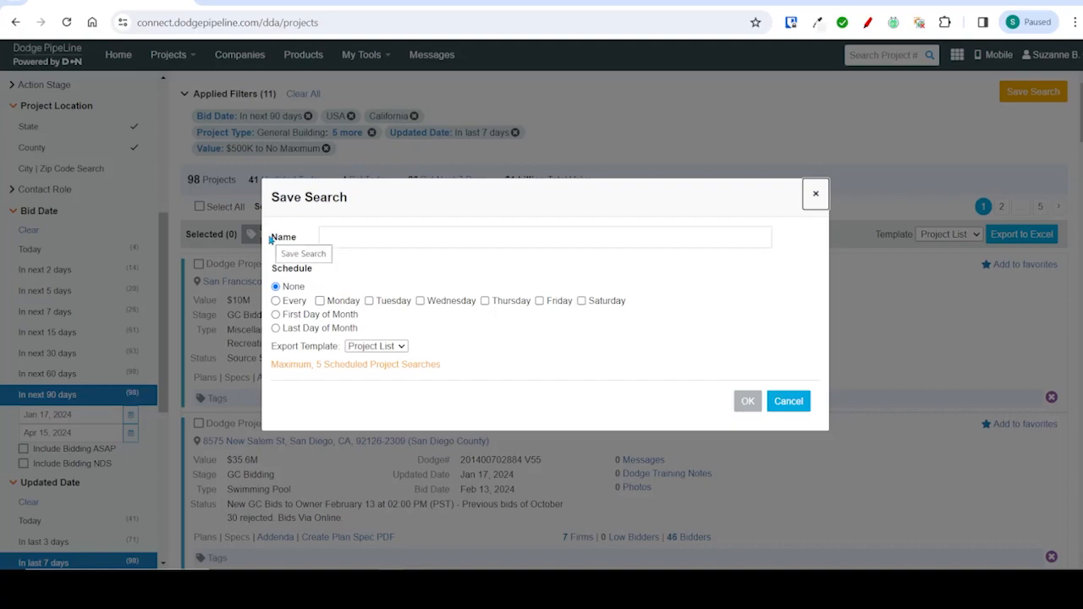
pyautogui.click(360, 234)
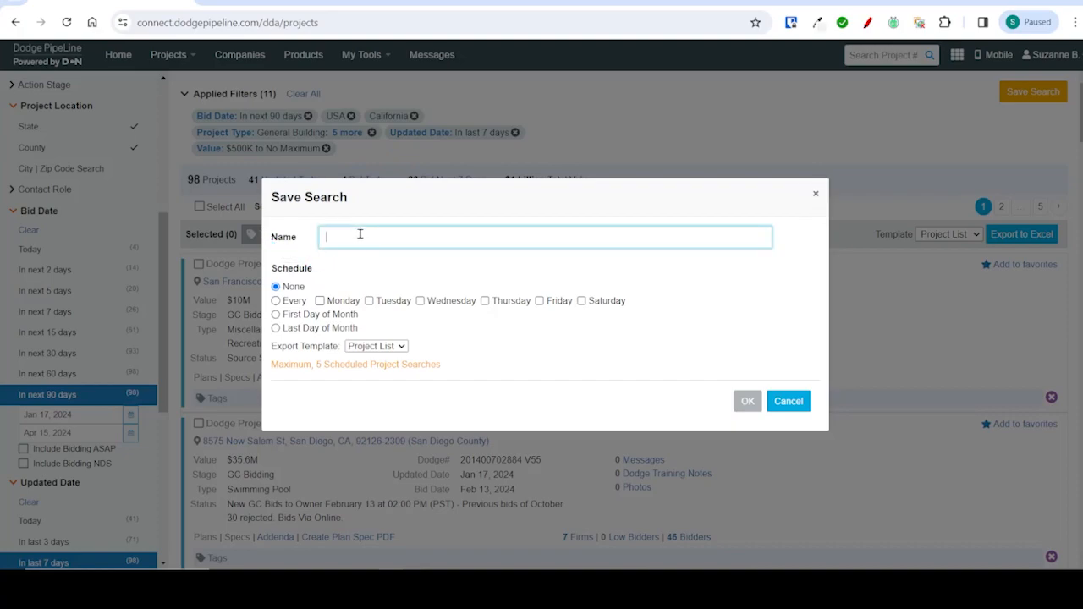
pyautogui.write('CA Bidding in 90')
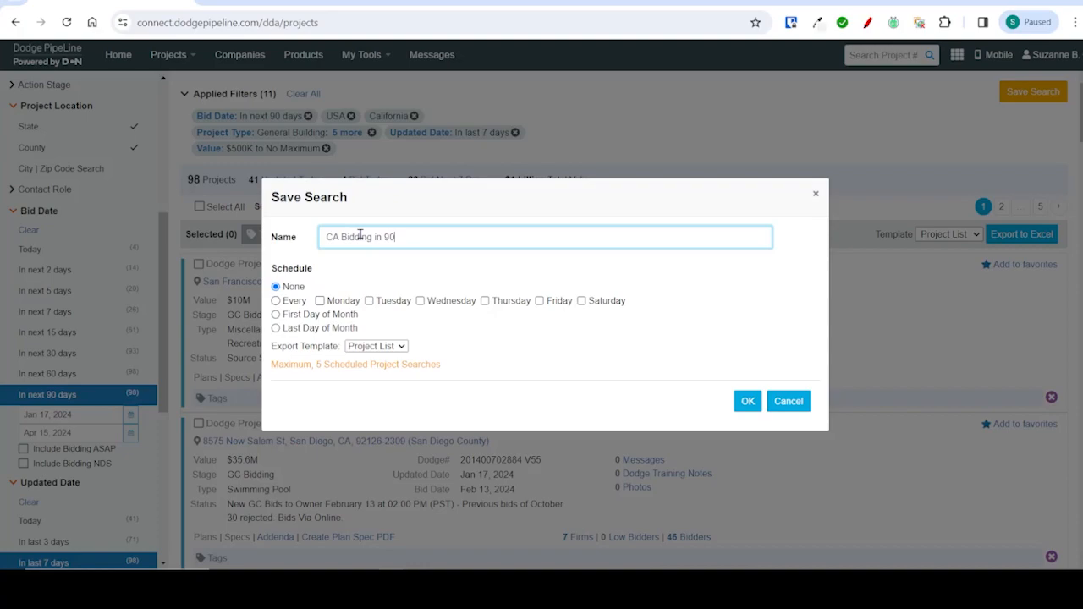
pyautogui.click(485, 302)
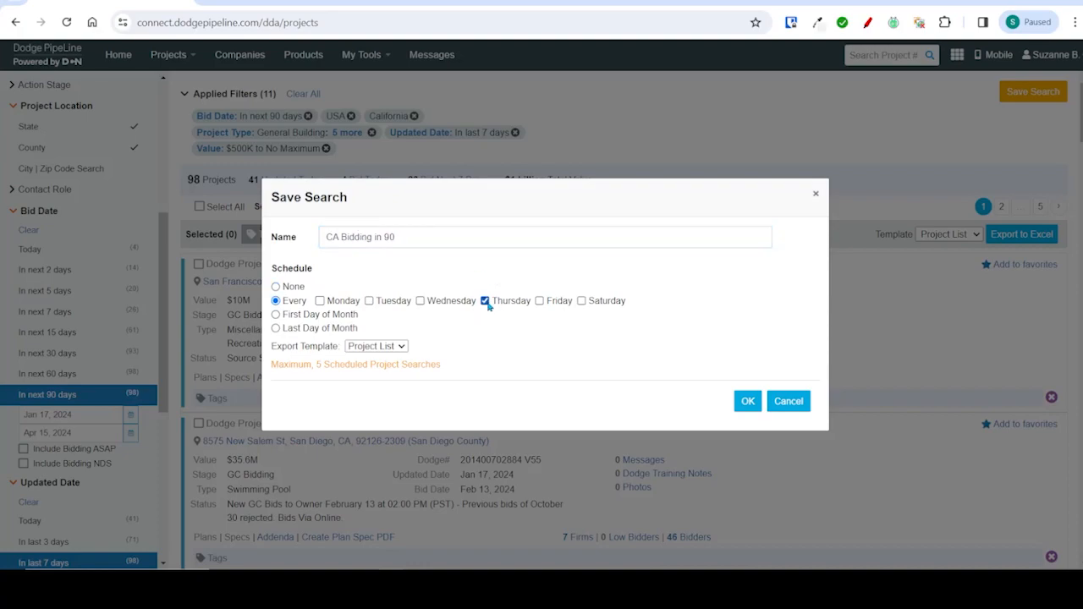
pyautogui.click(739, 405)
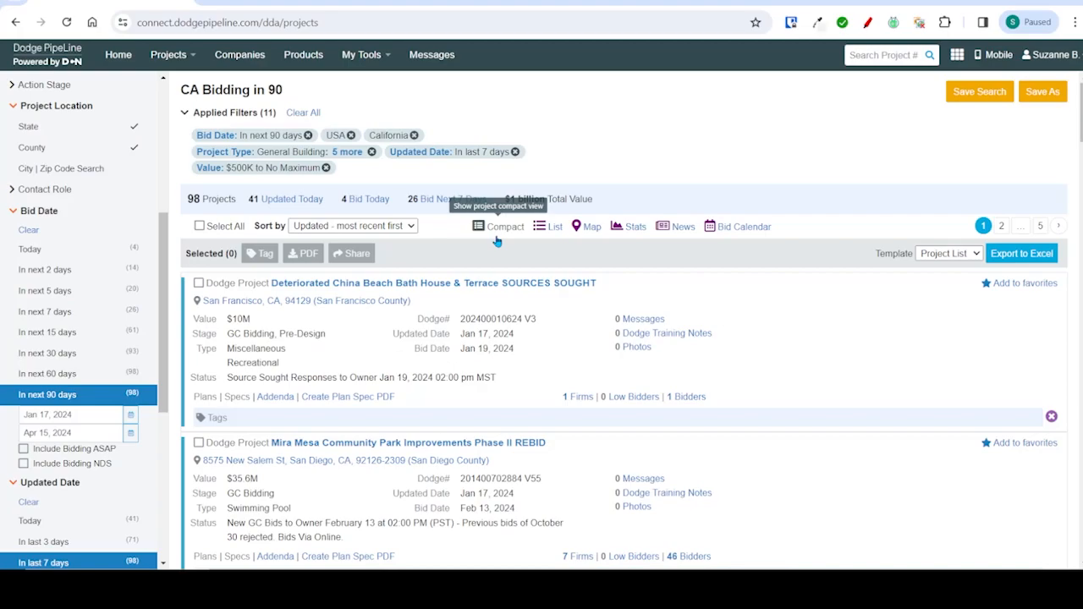
# - View the saved search's projects in the list view and on the map
pyautogui.click(545, 234)
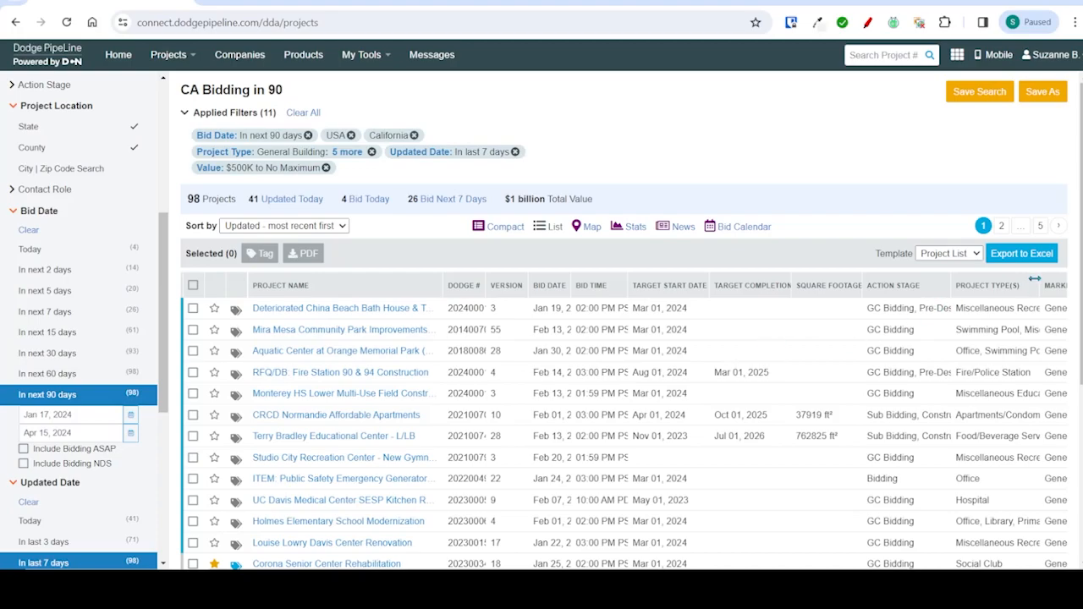
pyautogui.click(582, 230)
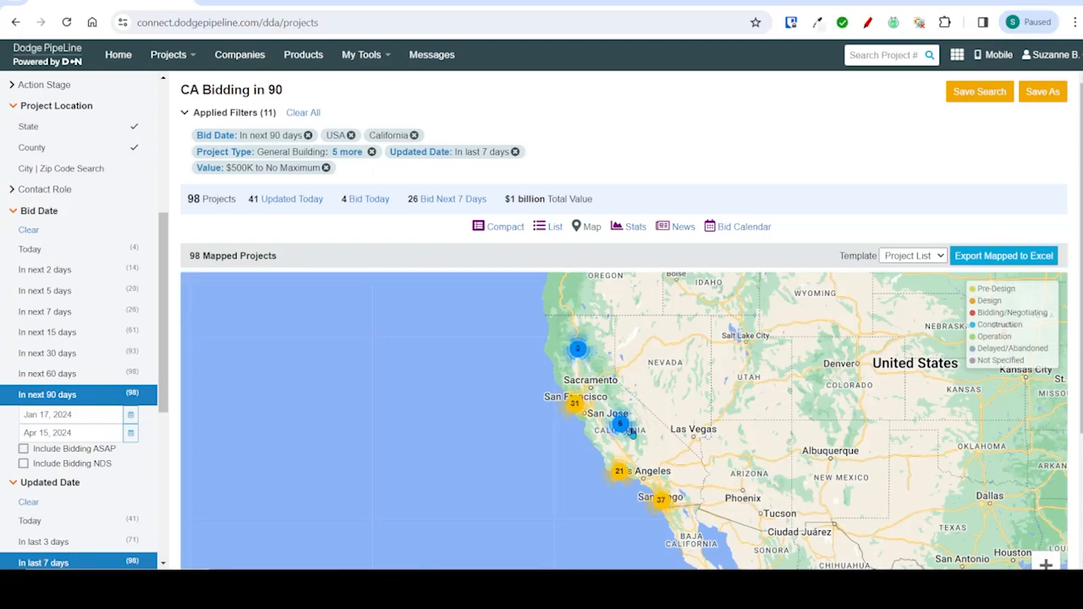
# - Expand the northern California project cluster on the map and inspect the Lakeport Courthouse project's summary, then close it
pyautogui.click(572, 406)
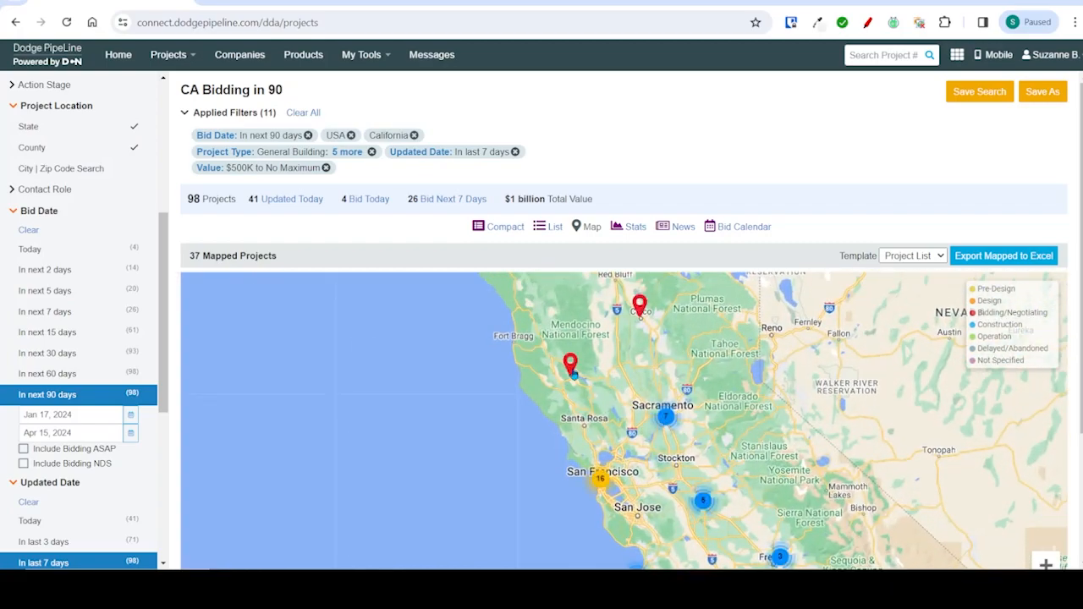
pyautogui.click(572, 369)
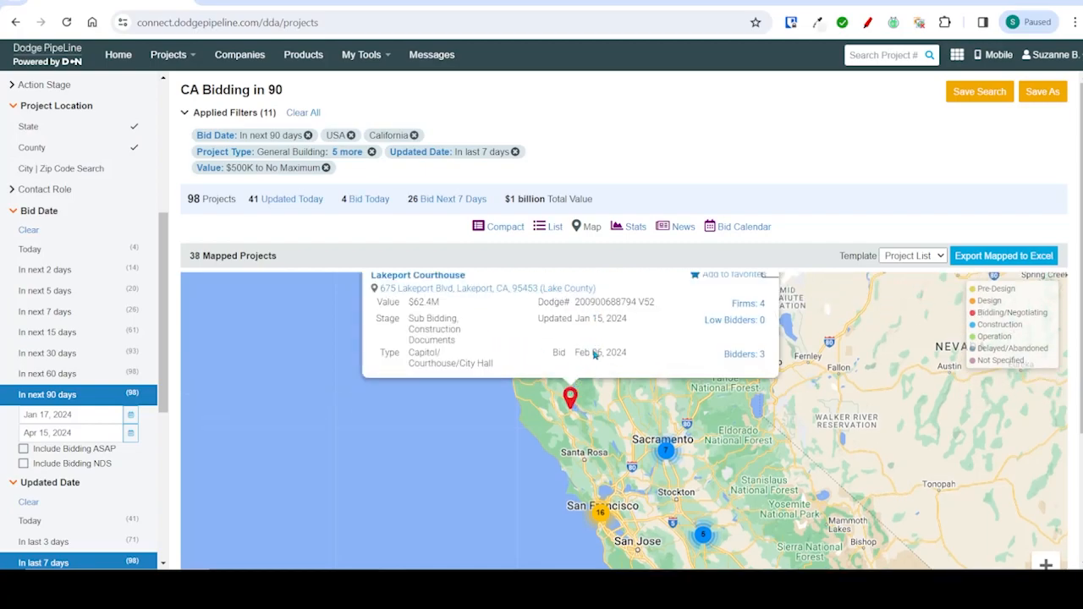
pyautogui.moveTo(816, 331); pyautogui.dragTo(814, 412)
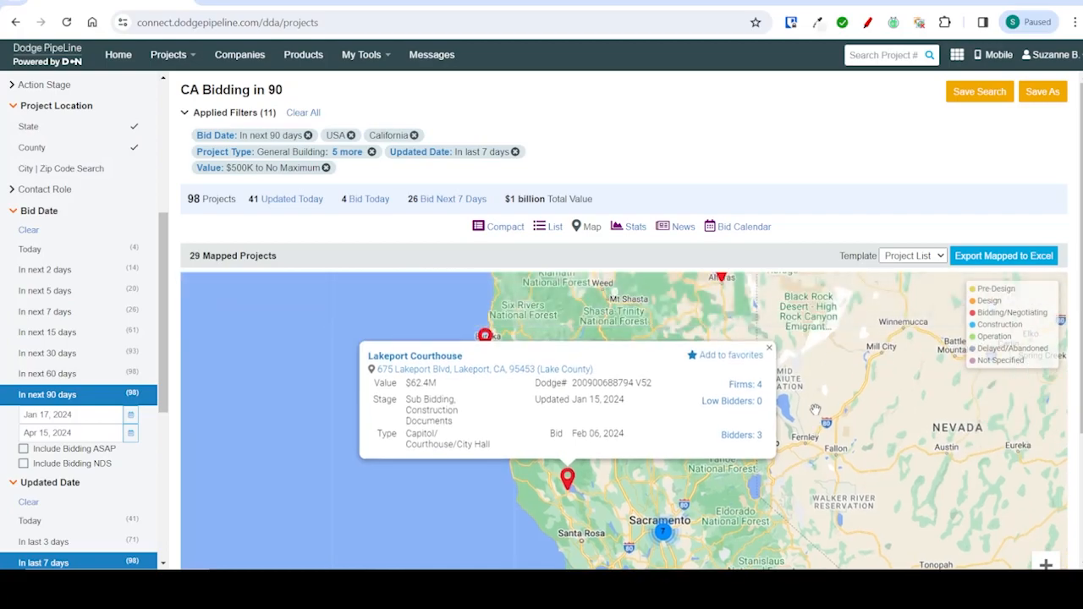
pyautogui.click(769, 351)
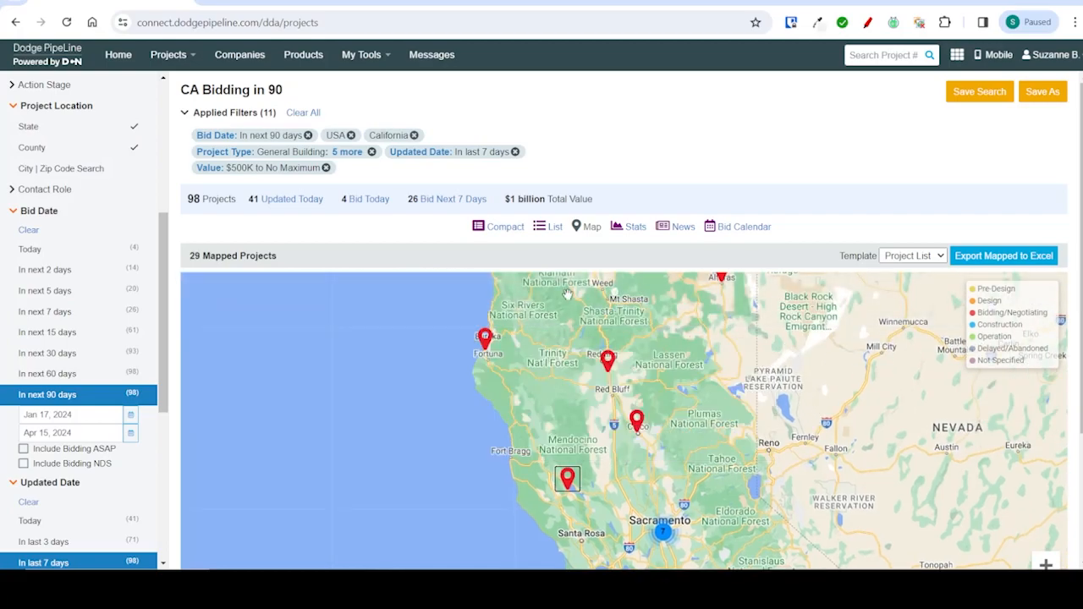
# - View the search's project statistics, and display its bid calendar over 3 months
pyautogui.click(630, 227)
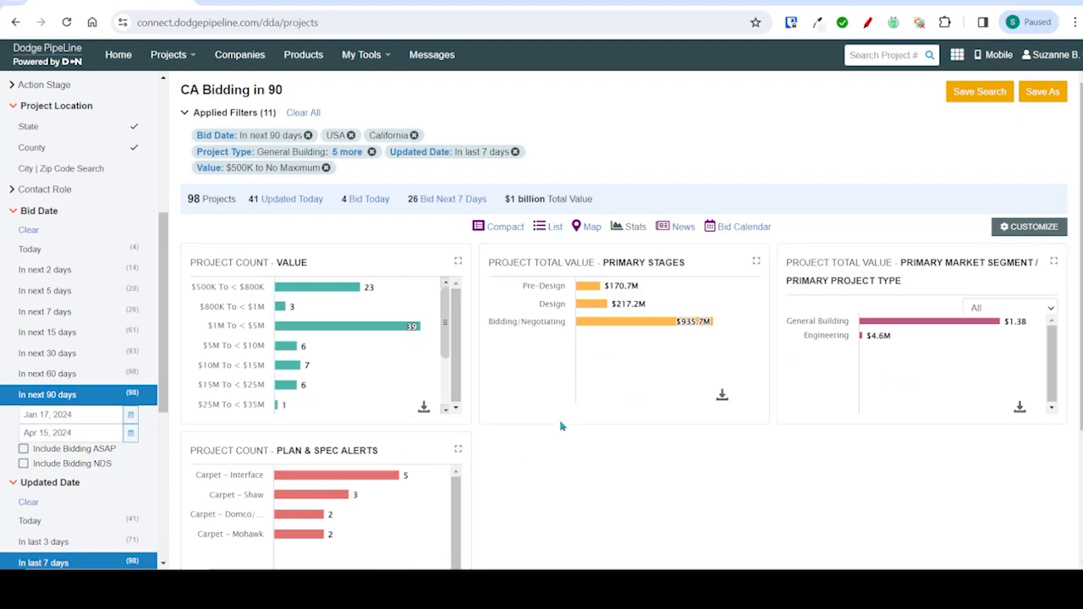
pyautogui.click(744, 226)
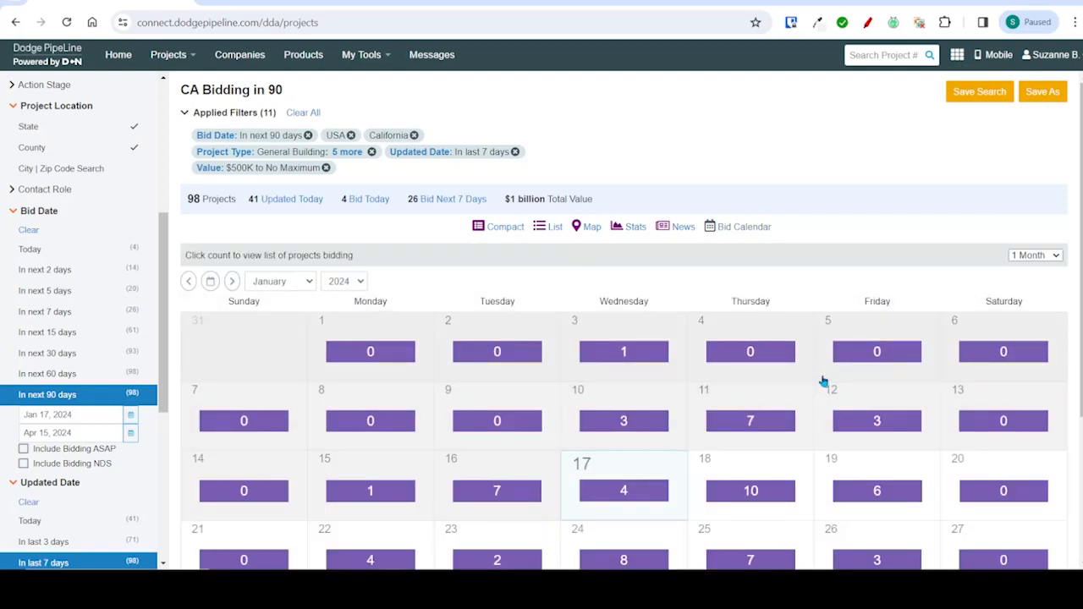
pyautogui.click(1020, 255)
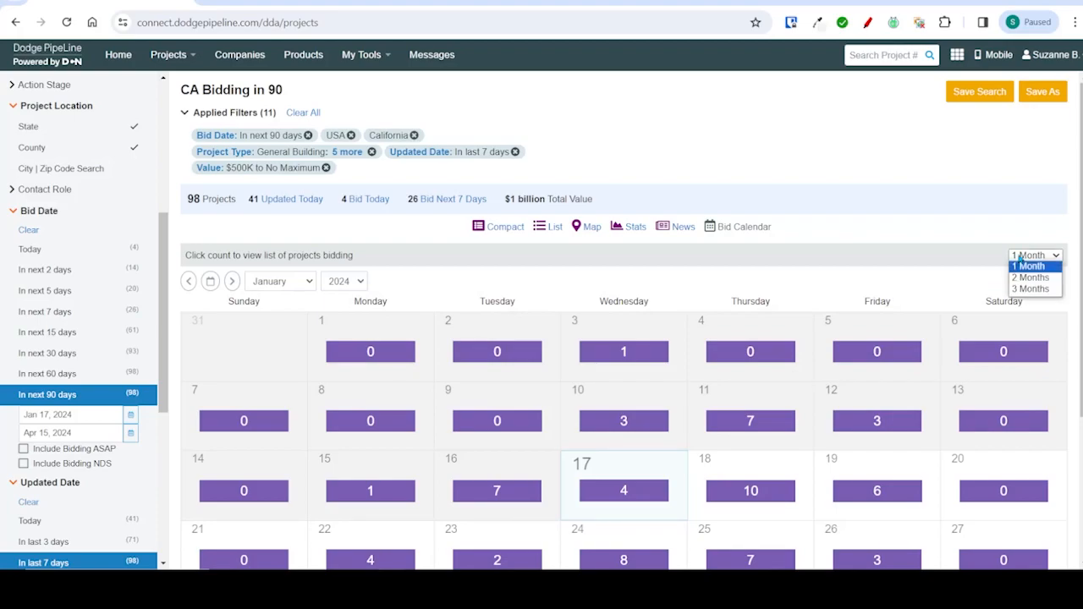
pyautogui.click(1030, 289)
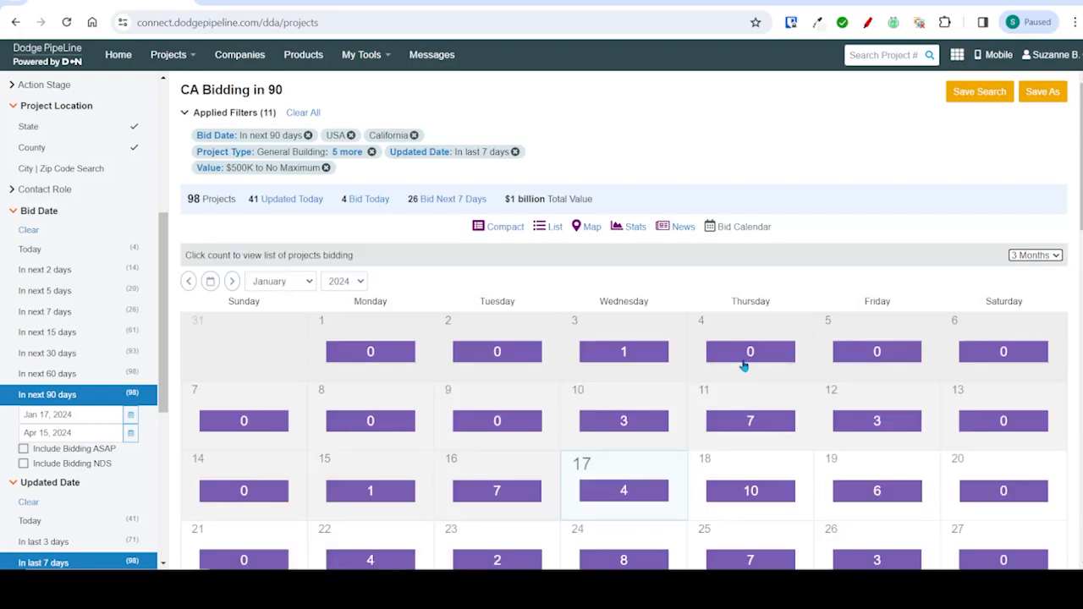
pyautogui.scroll(-3, 742, 365)
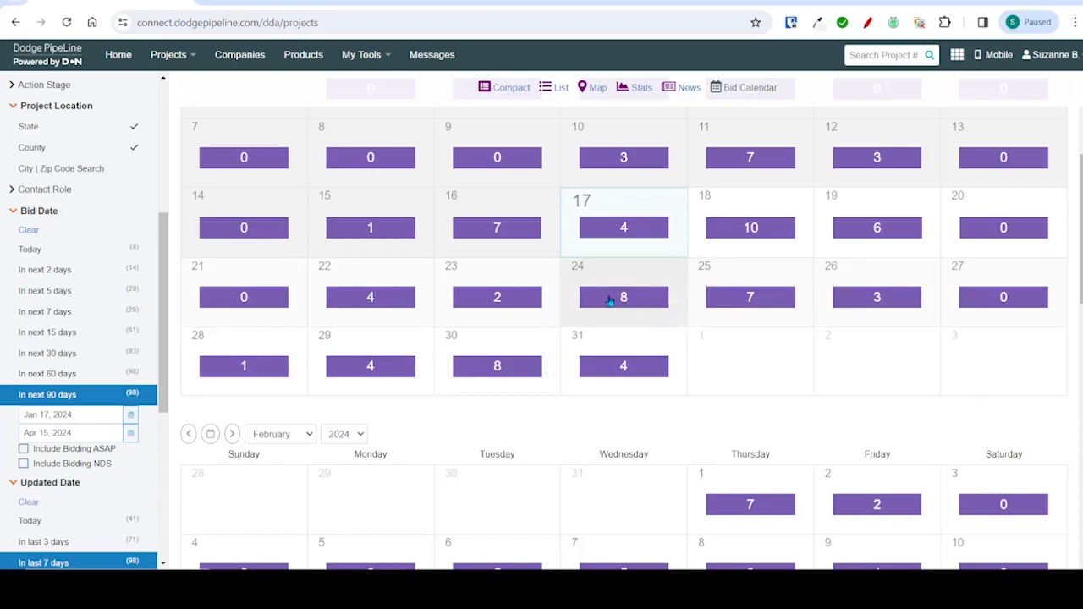
# - From the January 24, 2024 projects in the bid calendar, open the JC Penney #1614 - Montclair, CA report and check its news
pyautogui.click(636, 299)
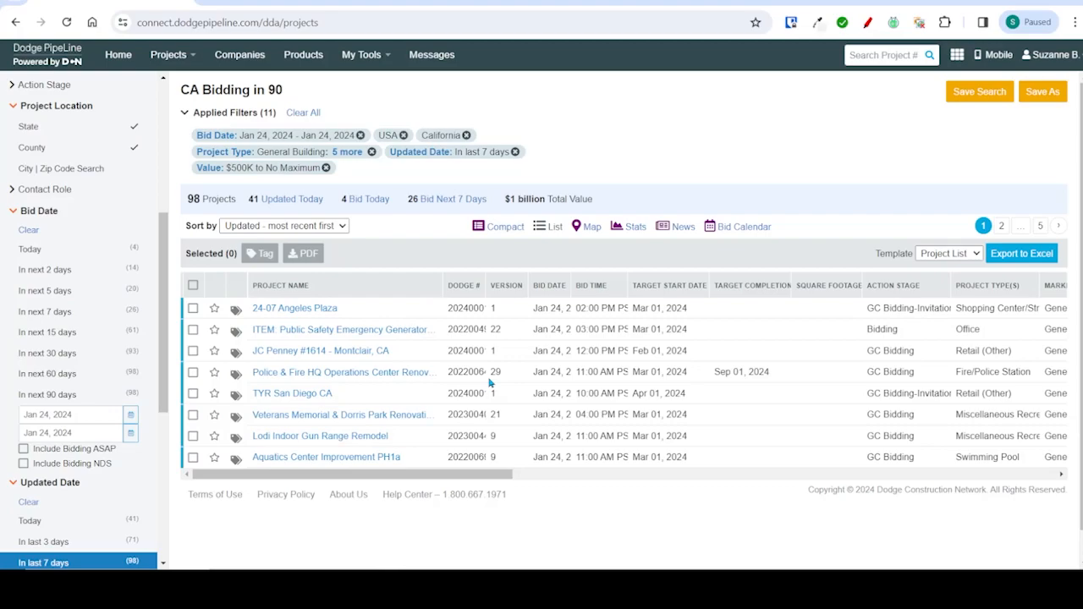
pyautogui.click(288, 358)
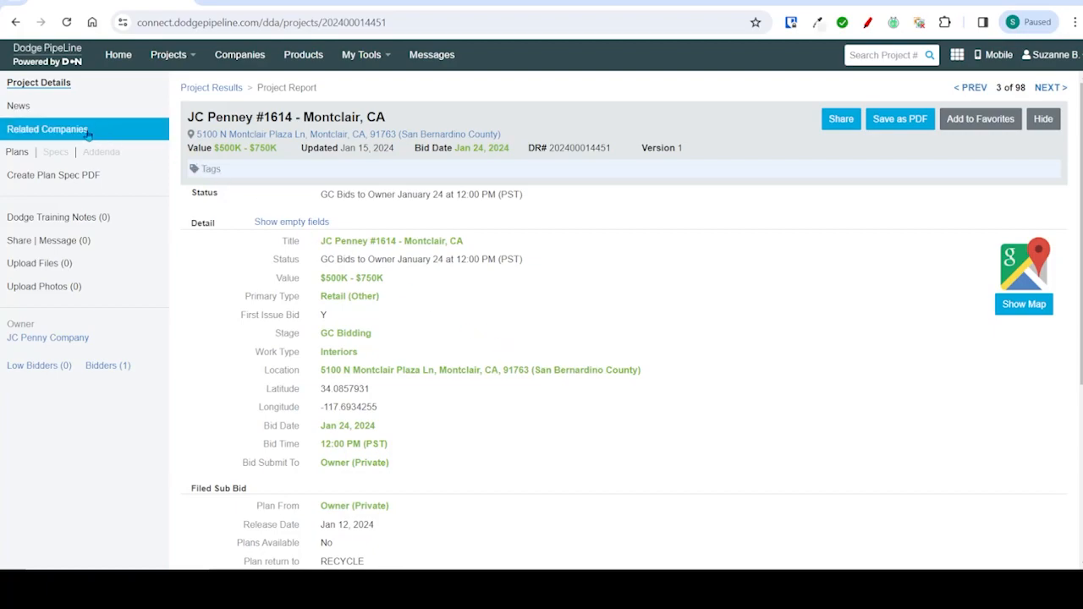
pyautogui.click(69, 108)
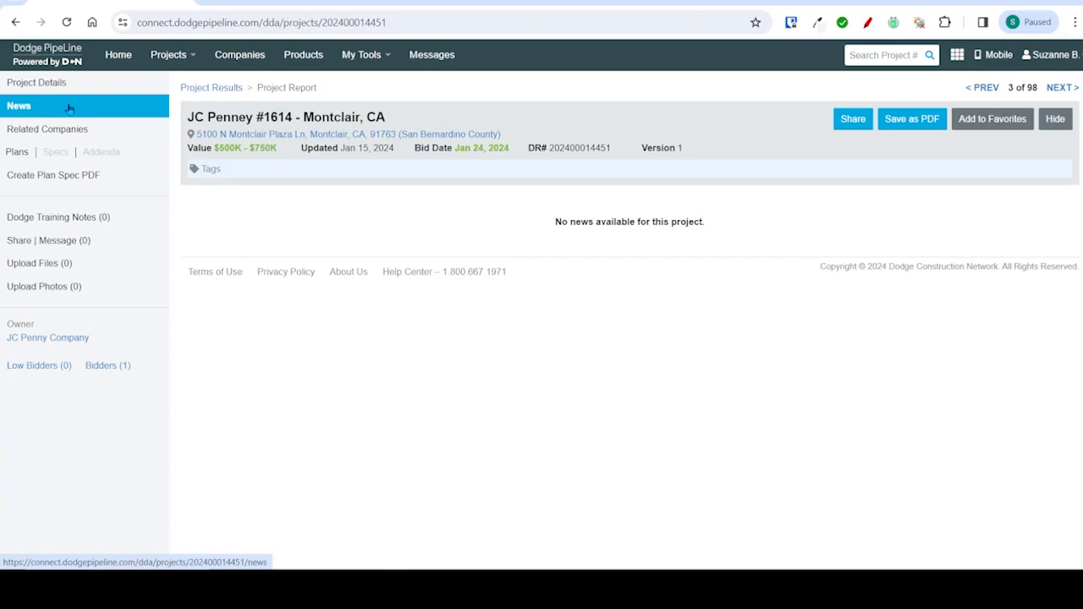
# - Review the bidders and firms among the JC Penney project's related companies
pyautogui.click(67, 131)
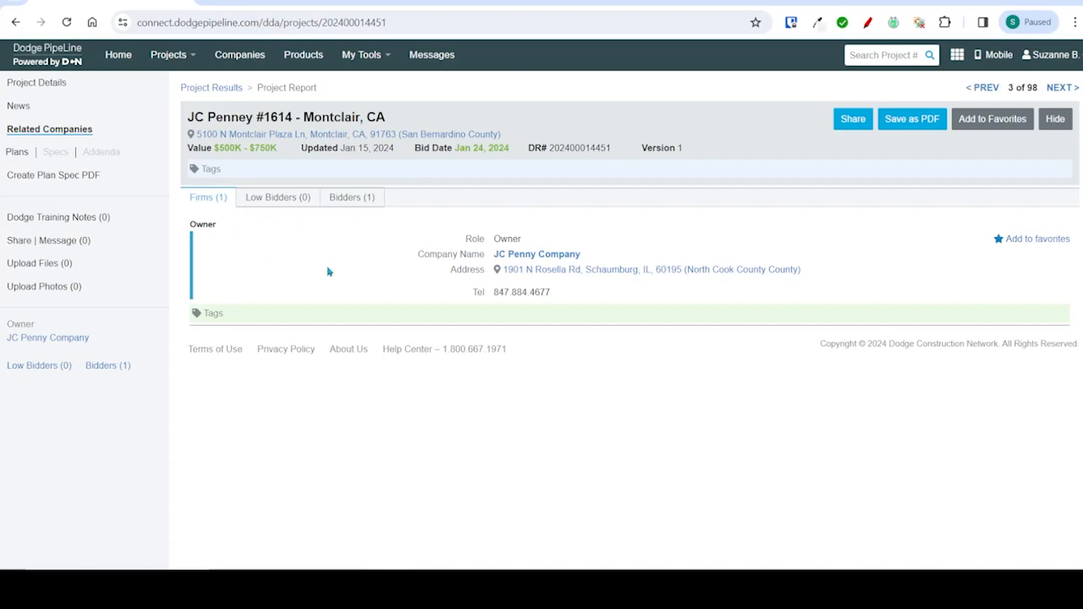
pyautogui.click(343, 201)
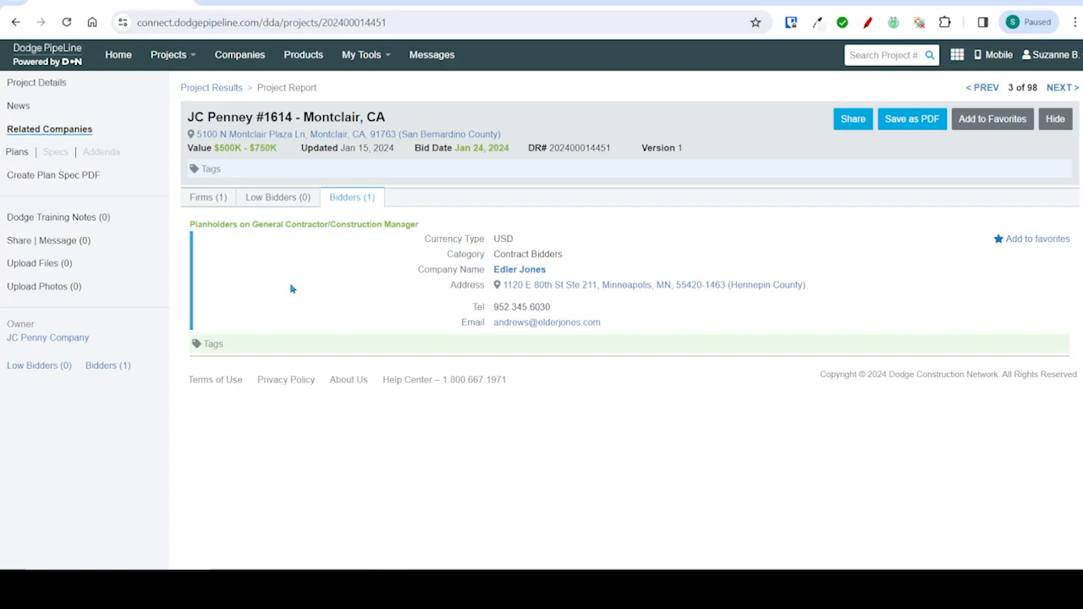
pyautogui.click(205, 199)
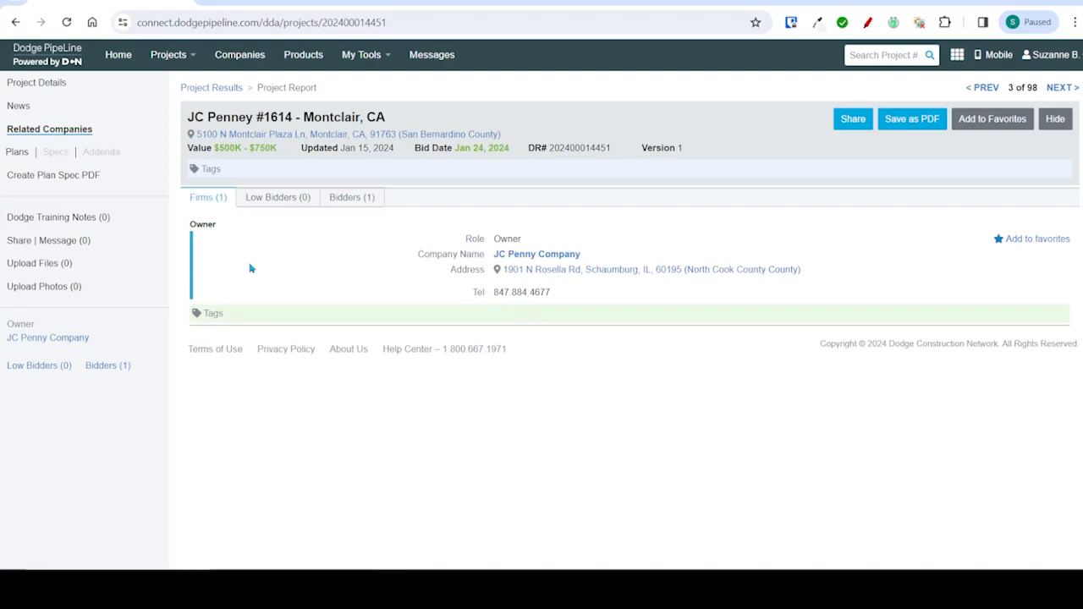
# - Look through the JC Penney project's plans, Dodge Training Notes and sharing and message area
pyautogui.click(32, 150)
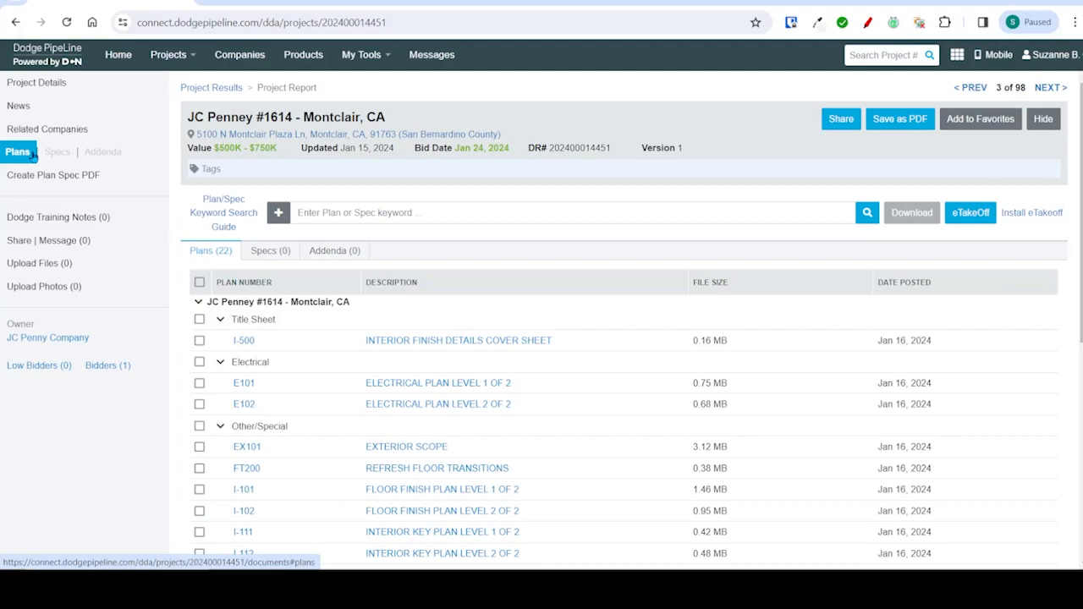
pyautogui.click(23, 220)
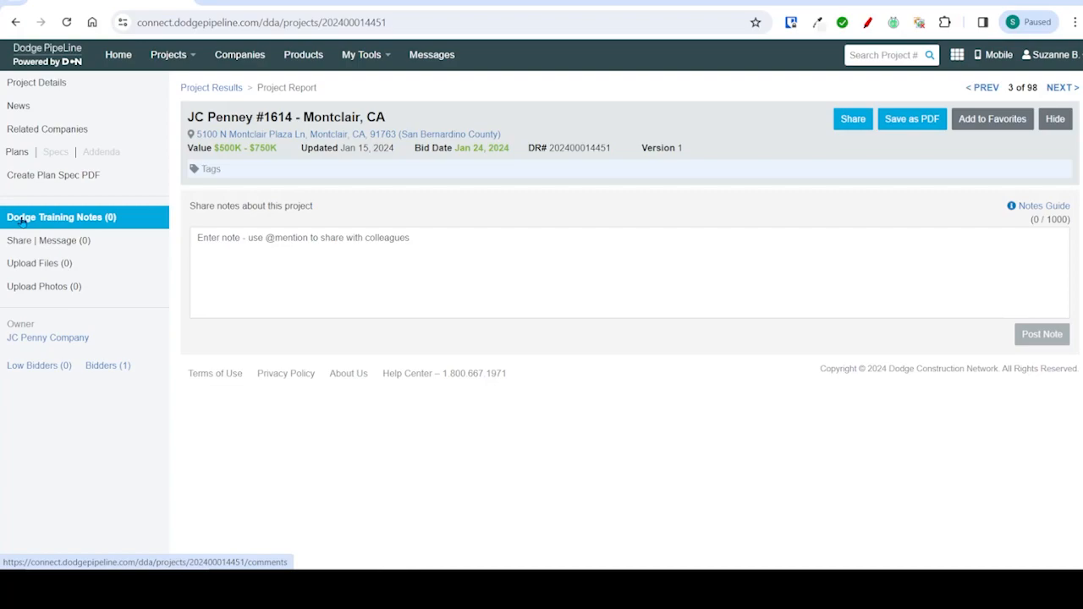
pyautogui.click(22, 241)
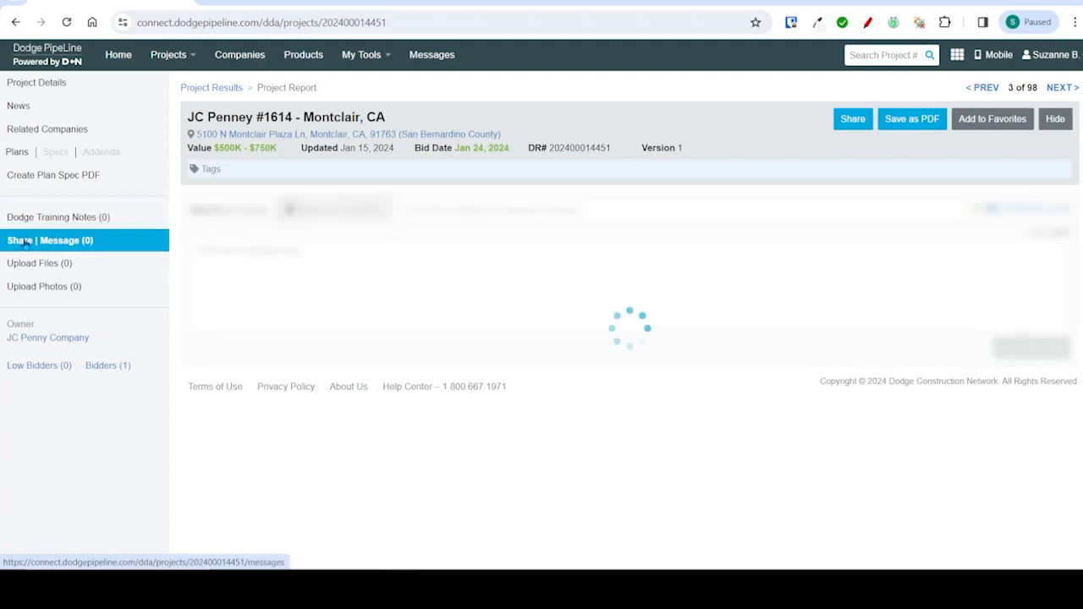